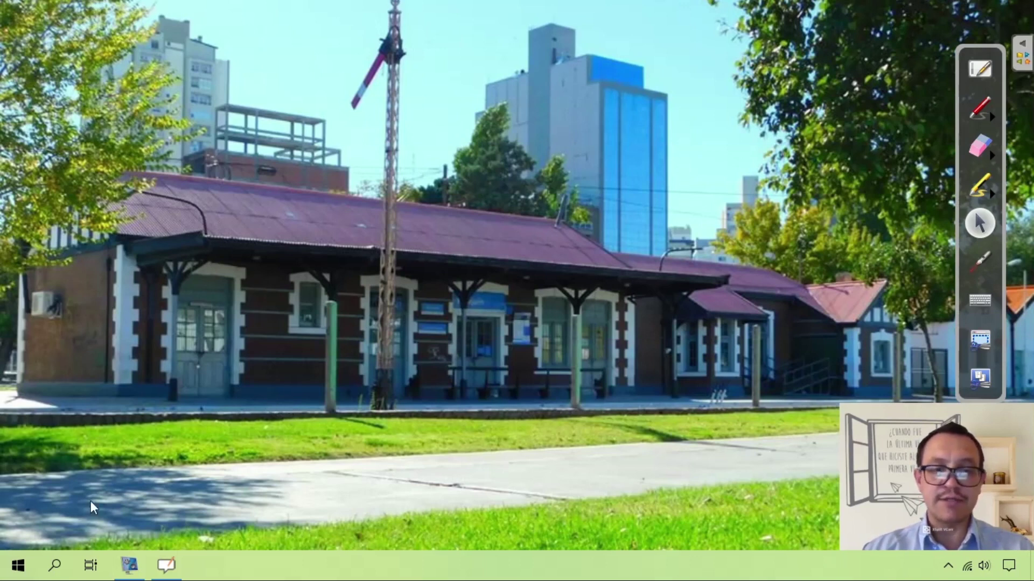
Step: Open the Start menu and scroll the app list down to the E entries showing Excel
left_click(20, 572)
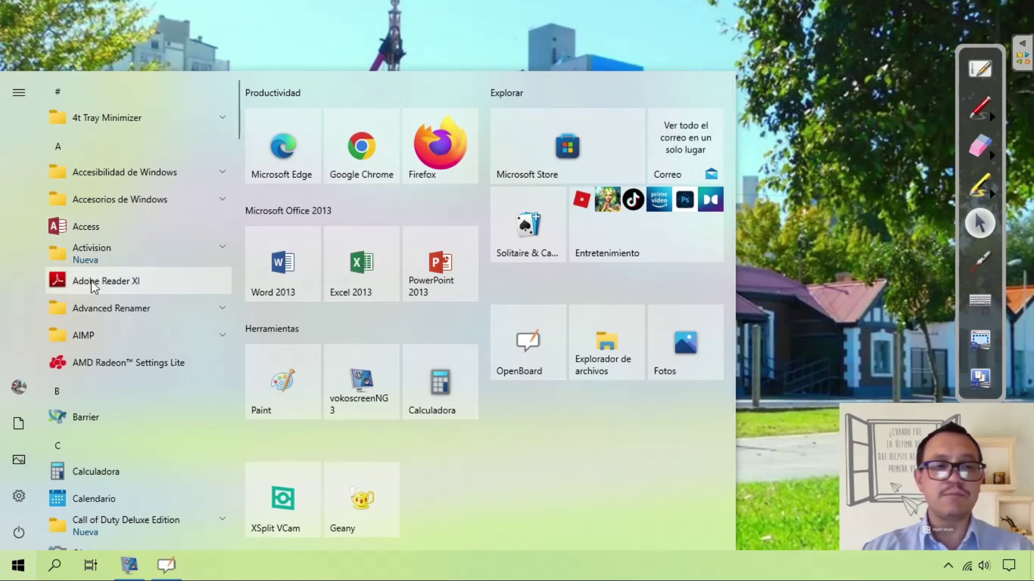
scroll(91, 281, "down", 3)
scroll(92, 281, "down", 2)
scroll(91, 281, "down", 3)
scroll(92, 281, "down", 4)
scroll(92, 281, "down", 1)
scroll(92, 281, "down", 1)
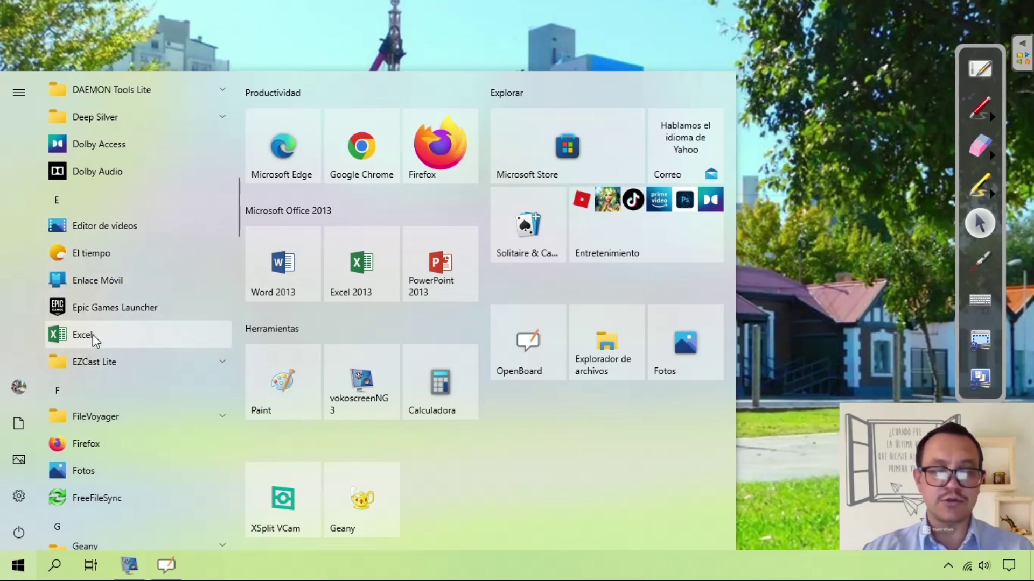
Step: Launch Excel 2013, ring the blank workbook template in red ink, and open blank workbook Libro1
left_click(368, 262)
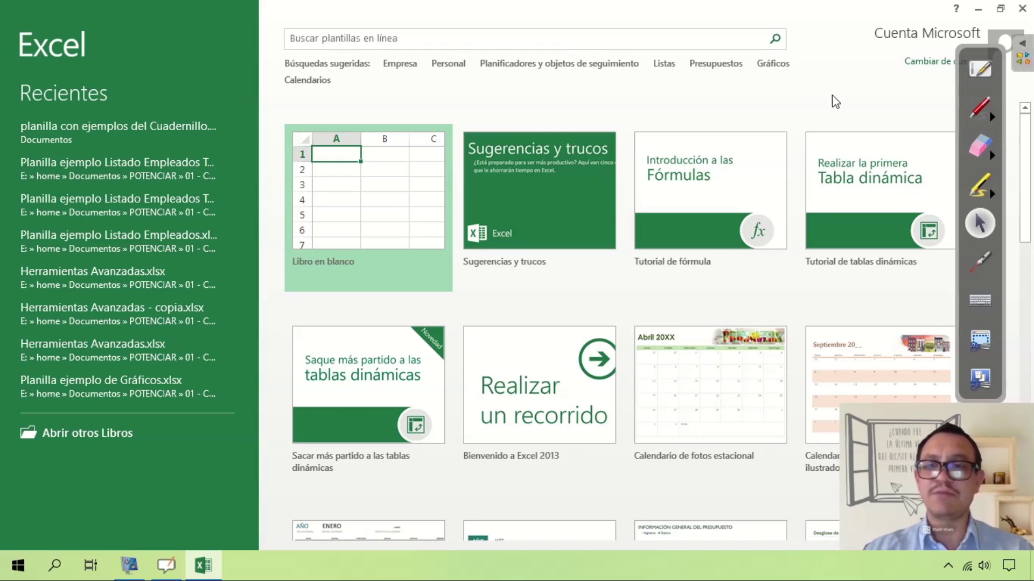
left_click(979, 107)
mouse_move(426, 116)
left_mouse_down()
mouse_move(451, 228)
mouse_move(445, 126)
left_mouse_up()
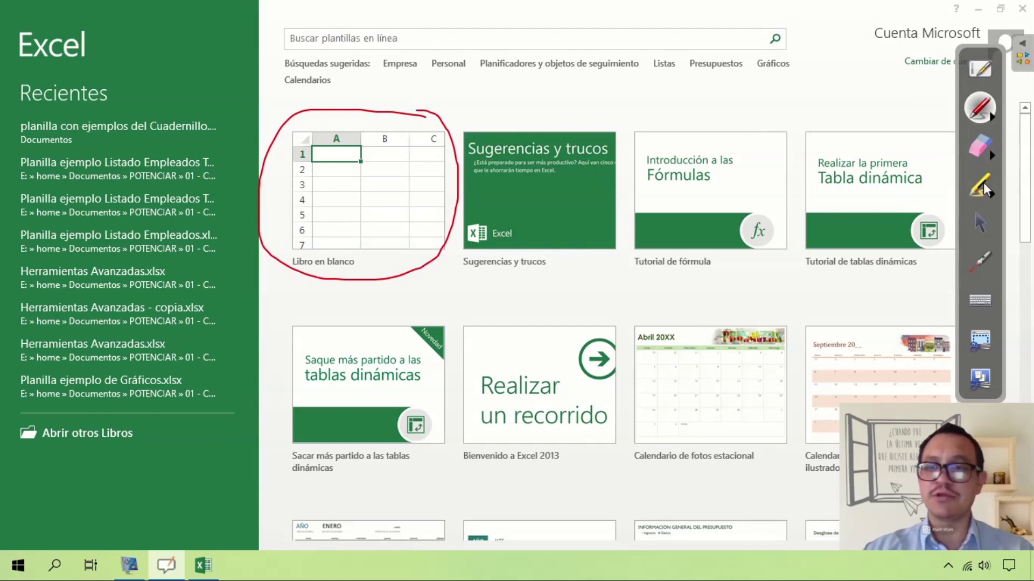
left_click(982, 224)
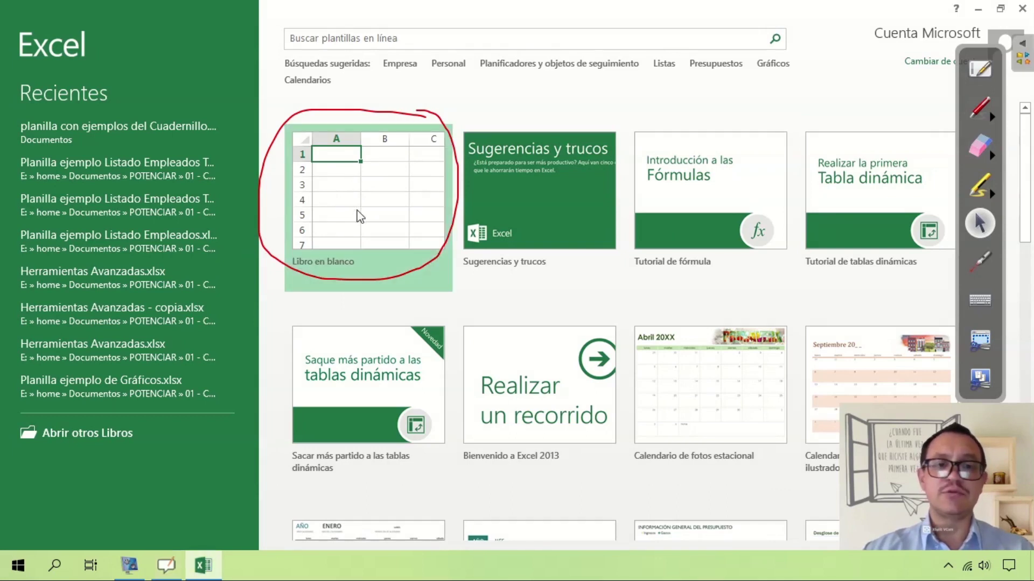
left_click(349, 193)
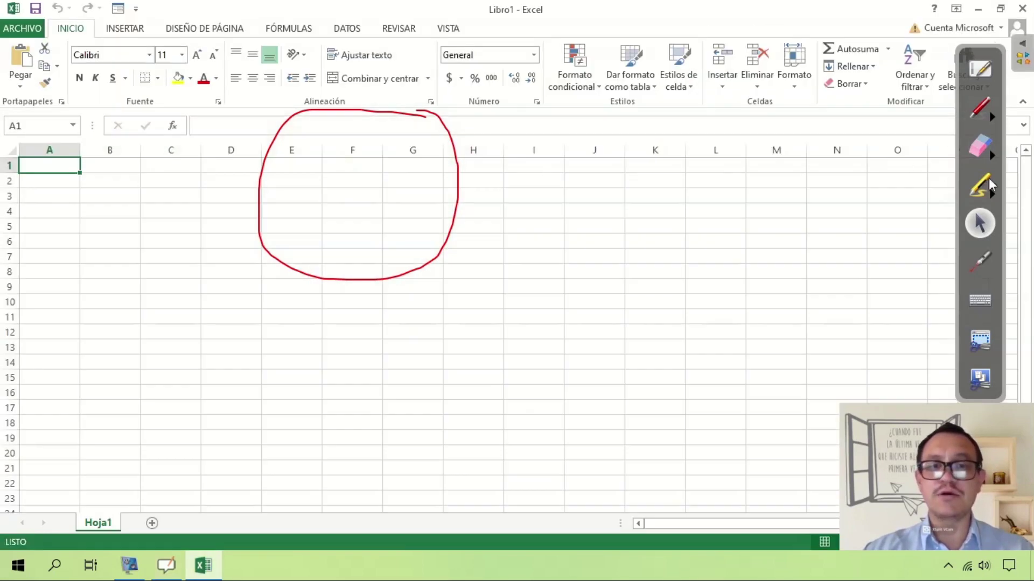
Step: Erase the earlier red circle, then loop cells E3:F5, I7:J9 and F11:G13 in red ink
left_click(993, 156)
left_click(933, 157)
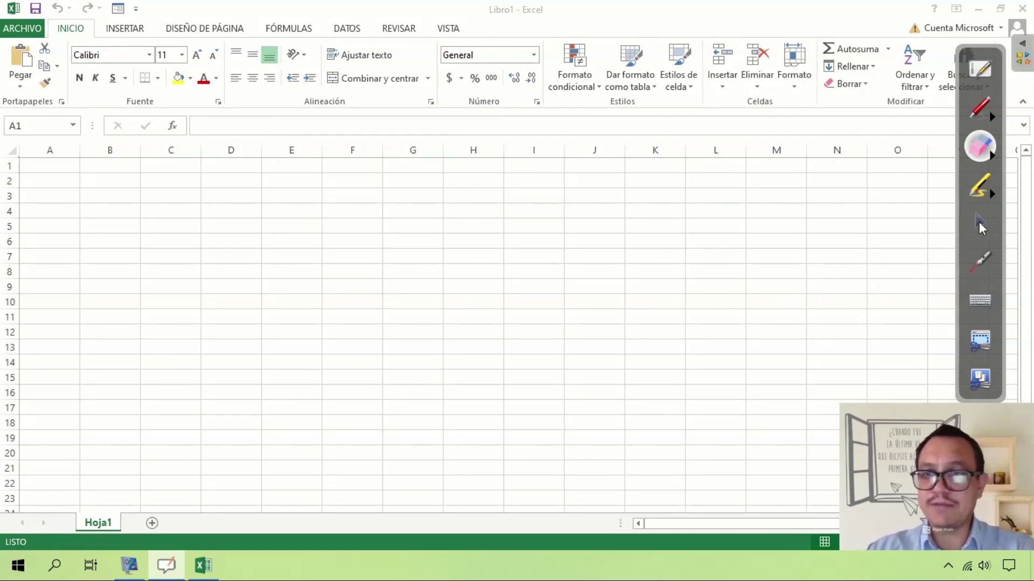
left_click(983, 111)
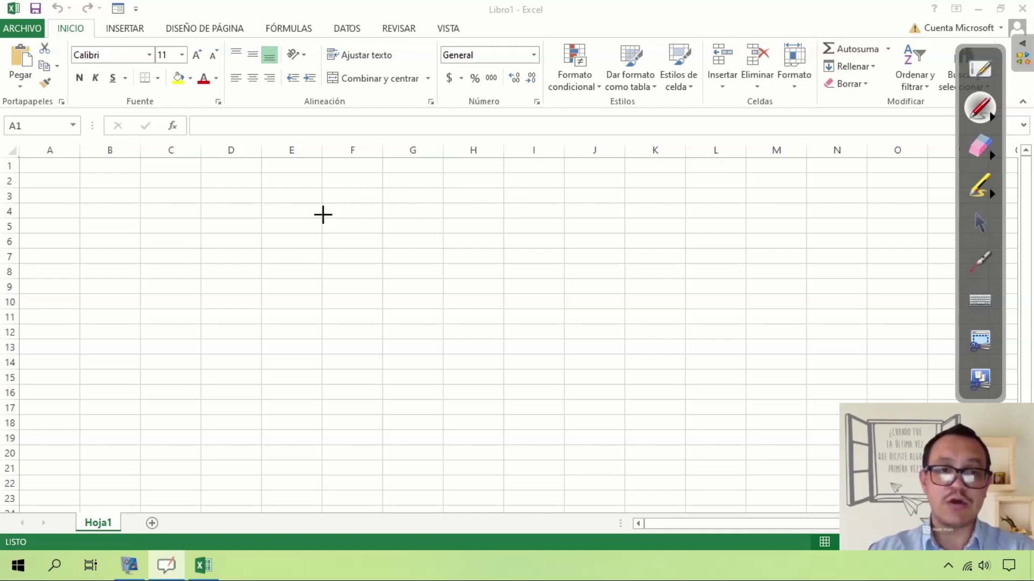
mouse_move(390, 199)
left_mouse_down()
mouse_move(307, 203)
mouse_move(385, 222)
left_mouse_up()
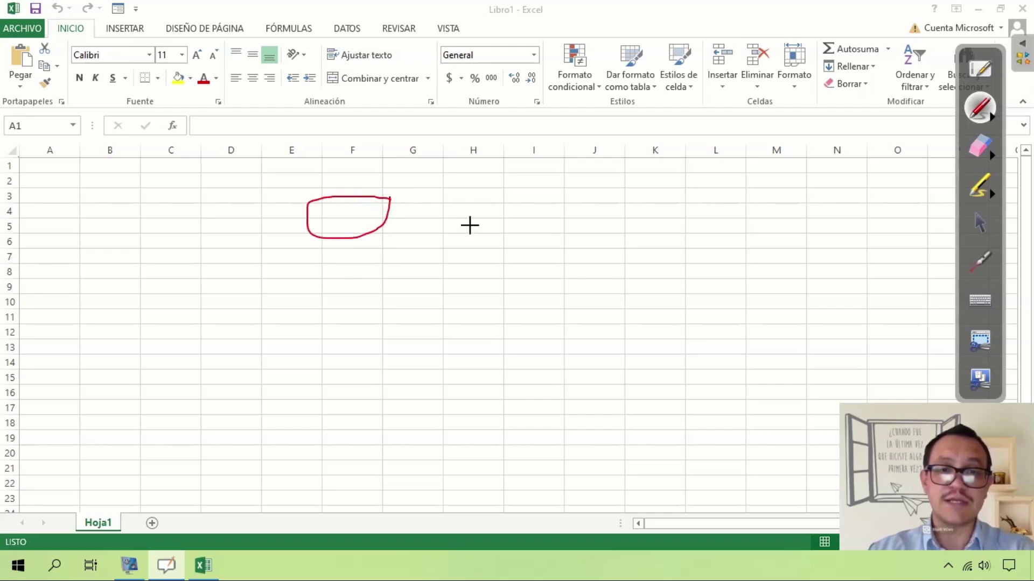
mouse_move(615, 254)
left_mouse_down()
mouse_move(544, 267)
mouse_move(631, 280)
left_mouse_up()
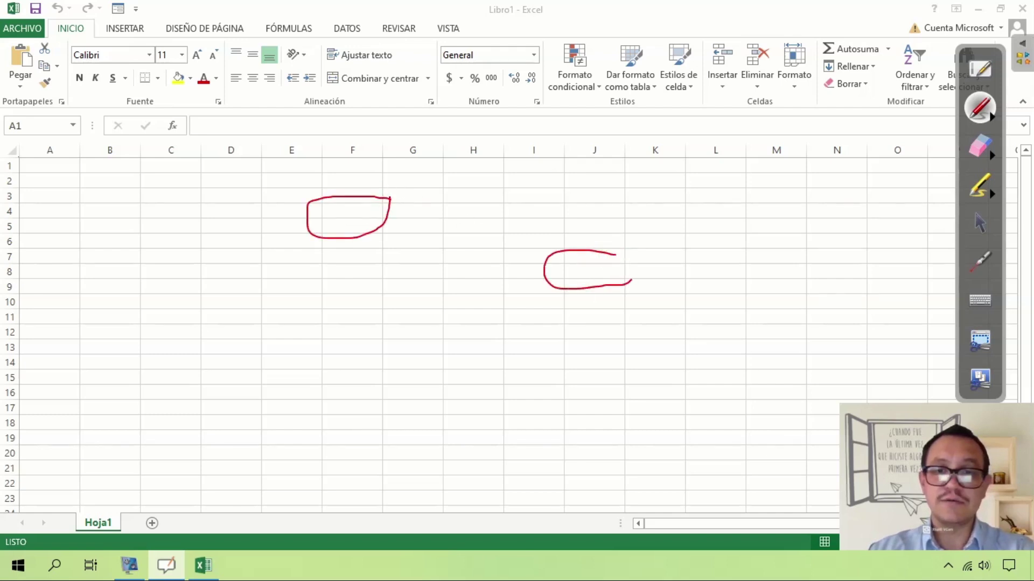
mouse_move(443, 318)
left_mouse_down()
mouse_move(377, 315)
mouse_move(443, 349)
left_mouse_up()
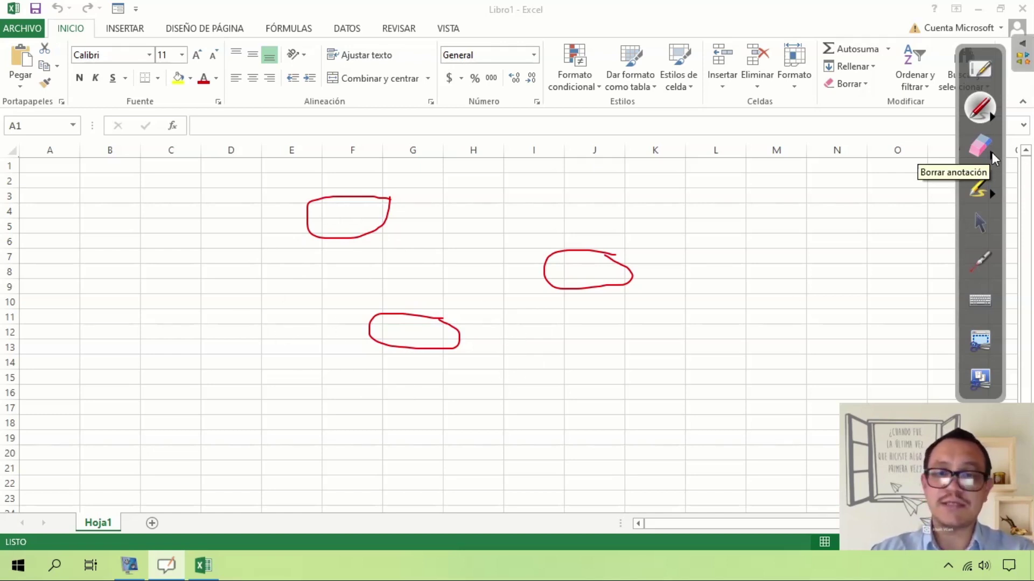
left_click(991, 155)
Step: Clear all ink, then circle the column I header and draw a red arrow down column I
left_click(928, 158)
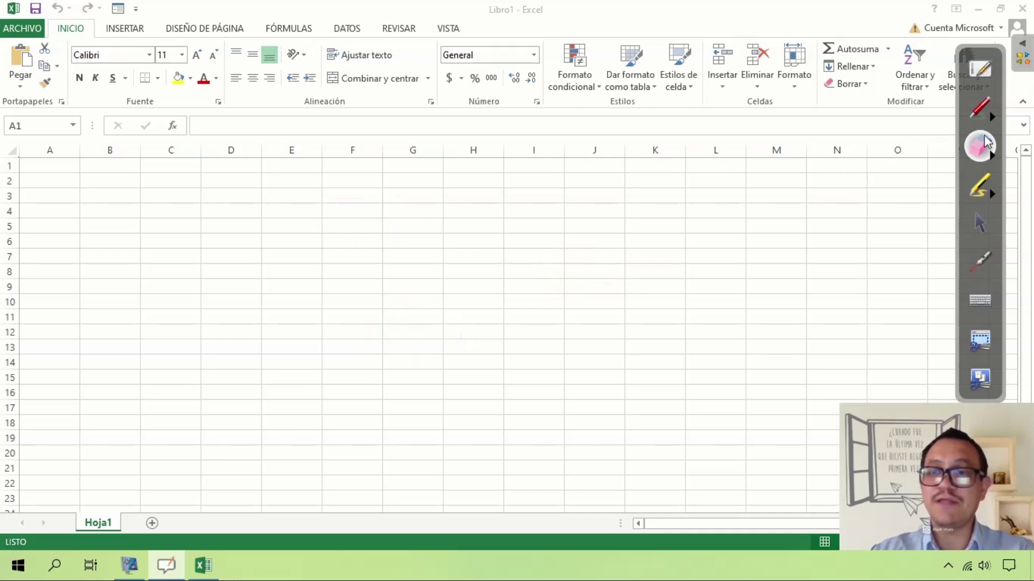
left_click(984, 111)
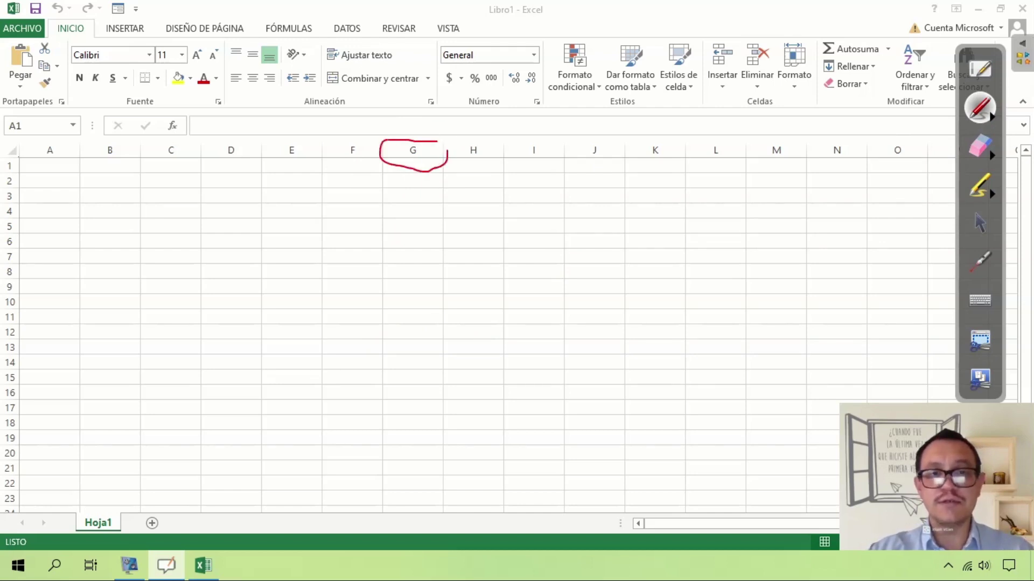
left_click_drag(563, 142, 506, 134)
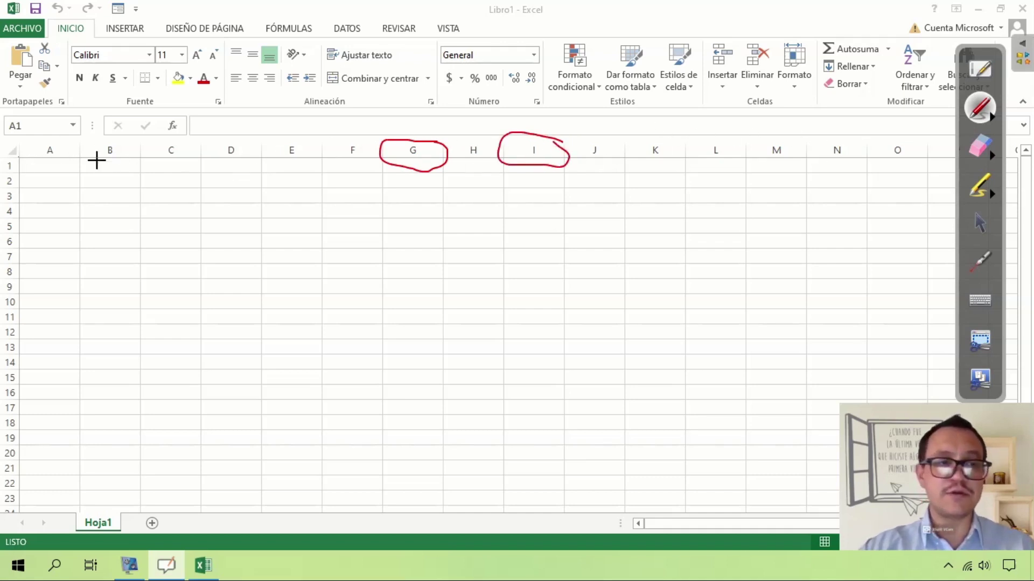
left_click_drag(539, 160, 541, 381)
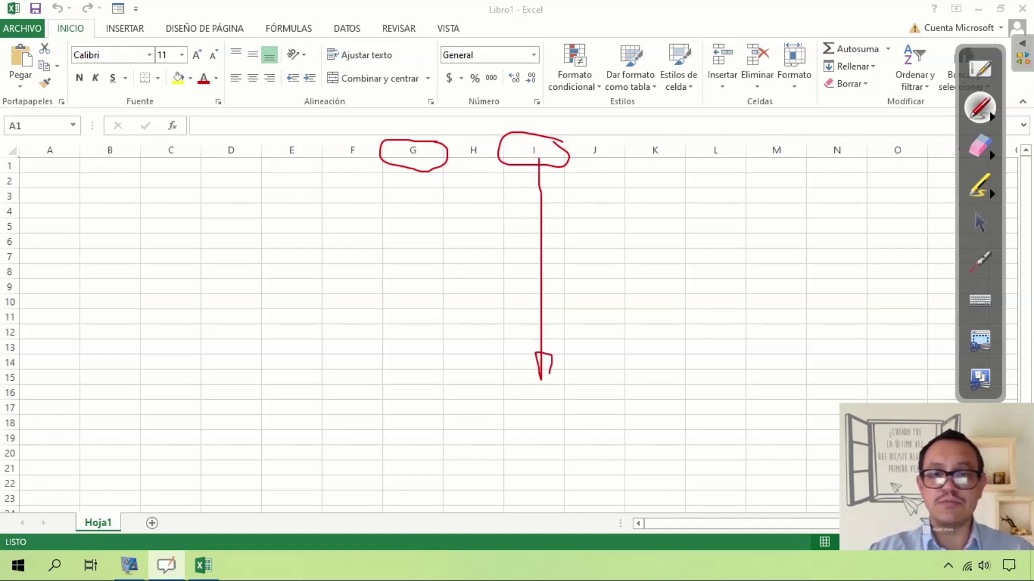
Step: Select the whole of column K, then the whole of column E
left_click(980, 224)
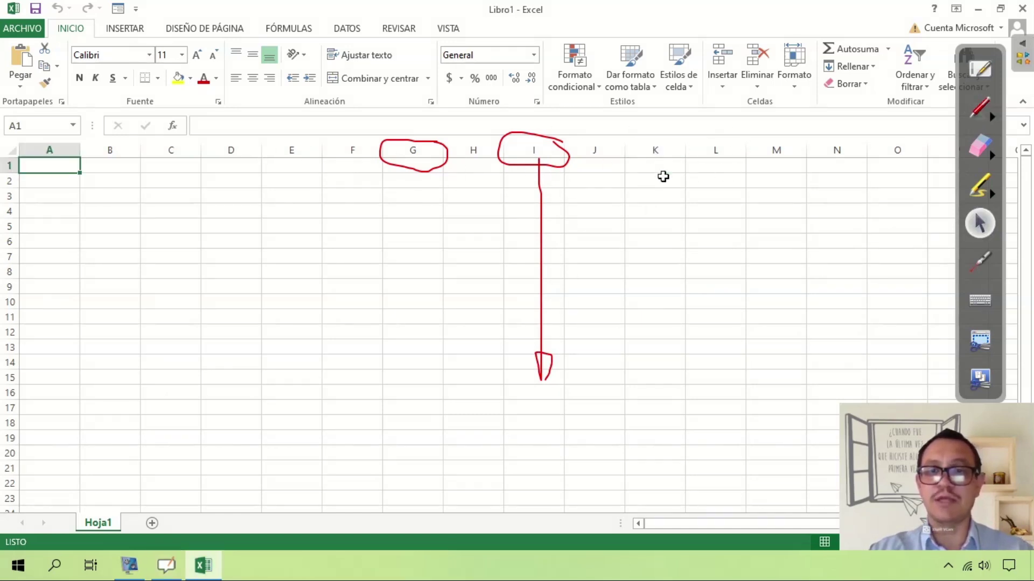
left_click(659, 144)
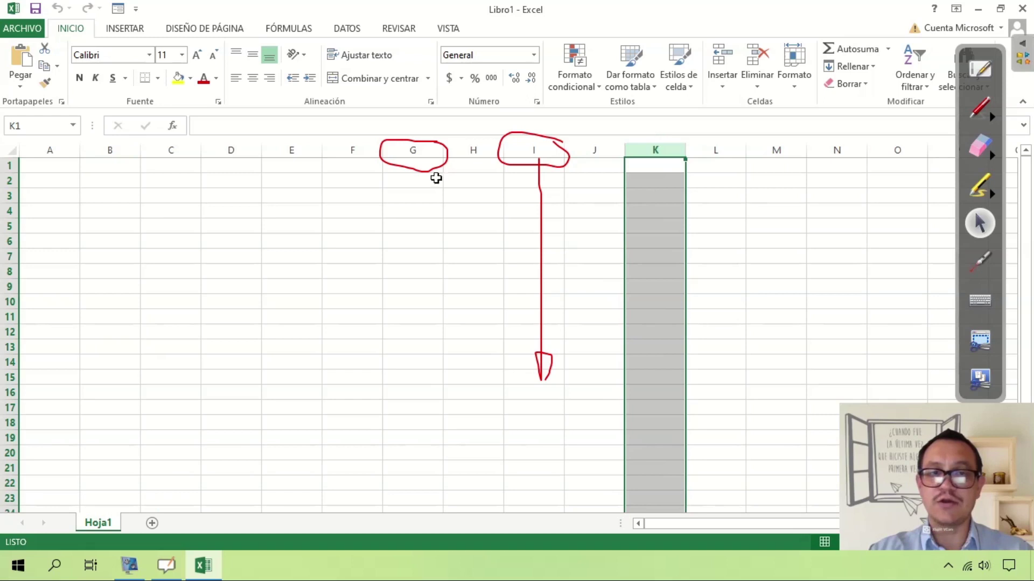
left_click(290, 143)
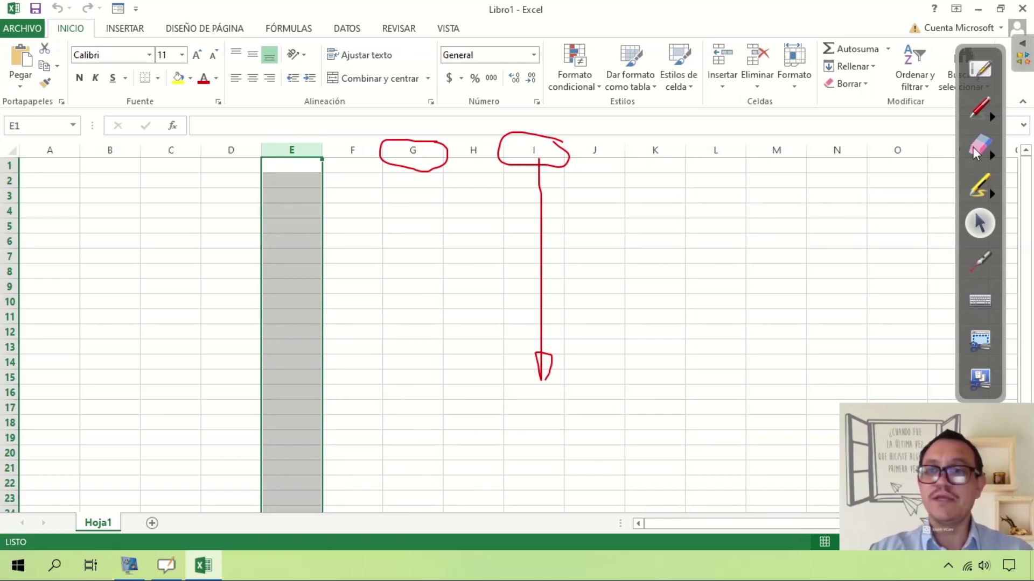
left_click(979, 110)
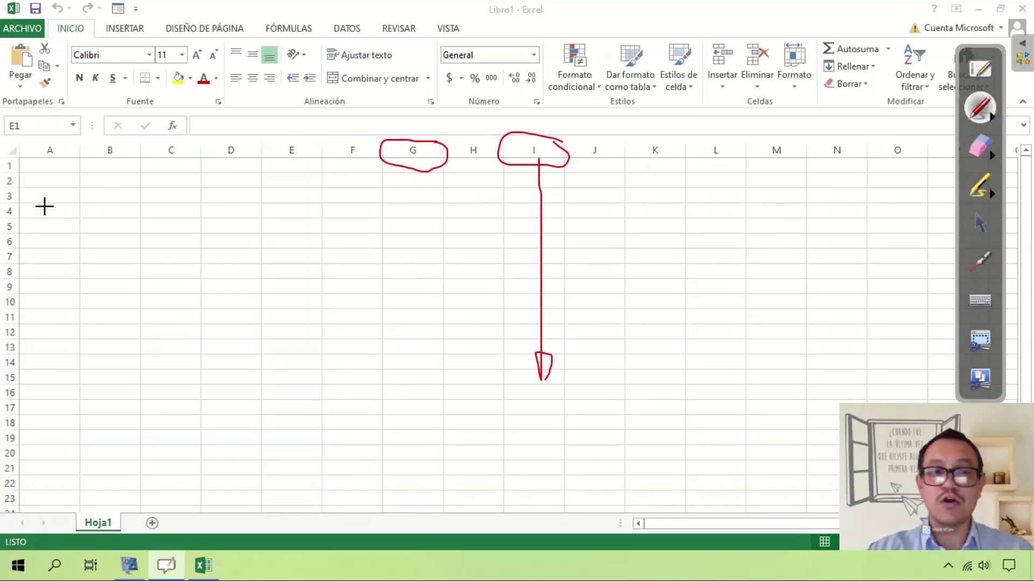
Step: Mark the row 1 and row 6 headers in red ink, then select rows 4, 3, 9 and cell F9
left_click_drag(19, 161, 7, 162)
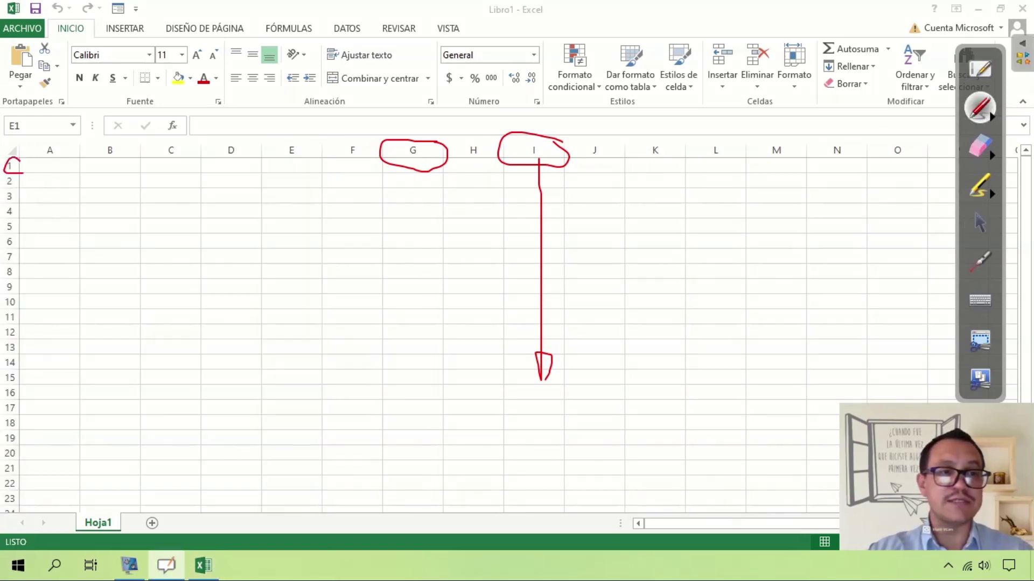
left_click_drag(17, 234, 17, 248)
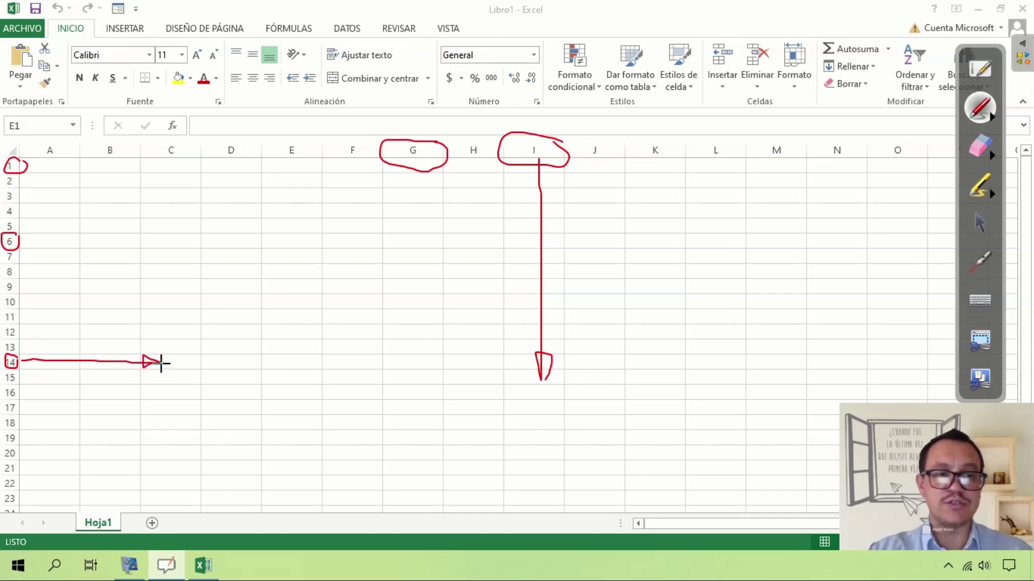
left_click(982, 230)
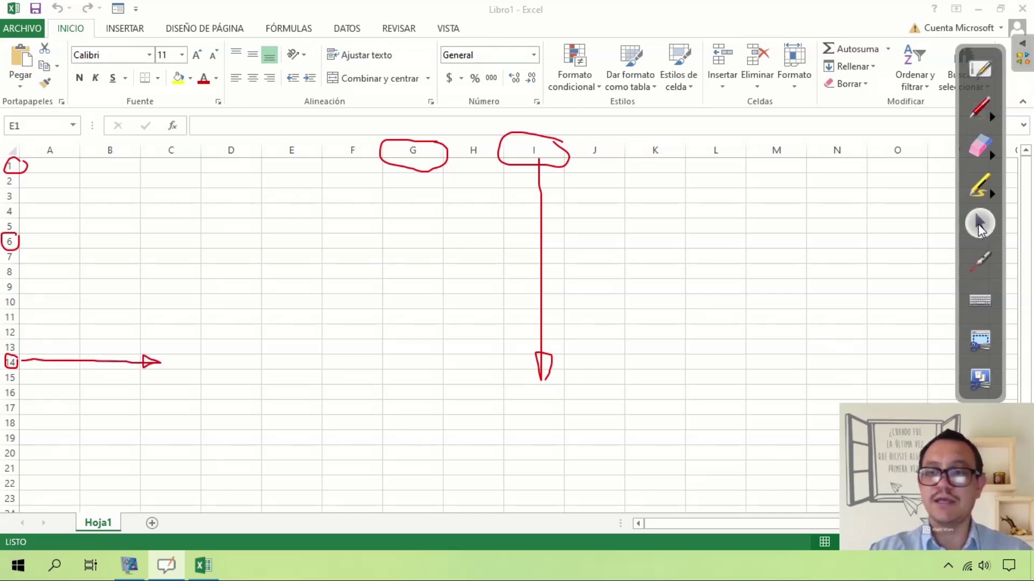
left_click(10, 211)
left_click(6, 196)
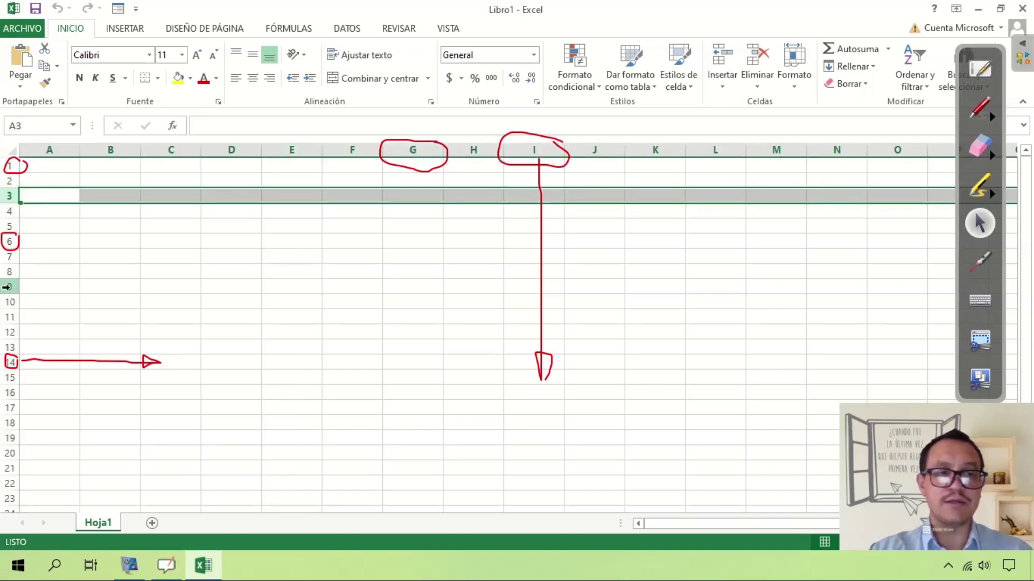
left_click(7, 287)
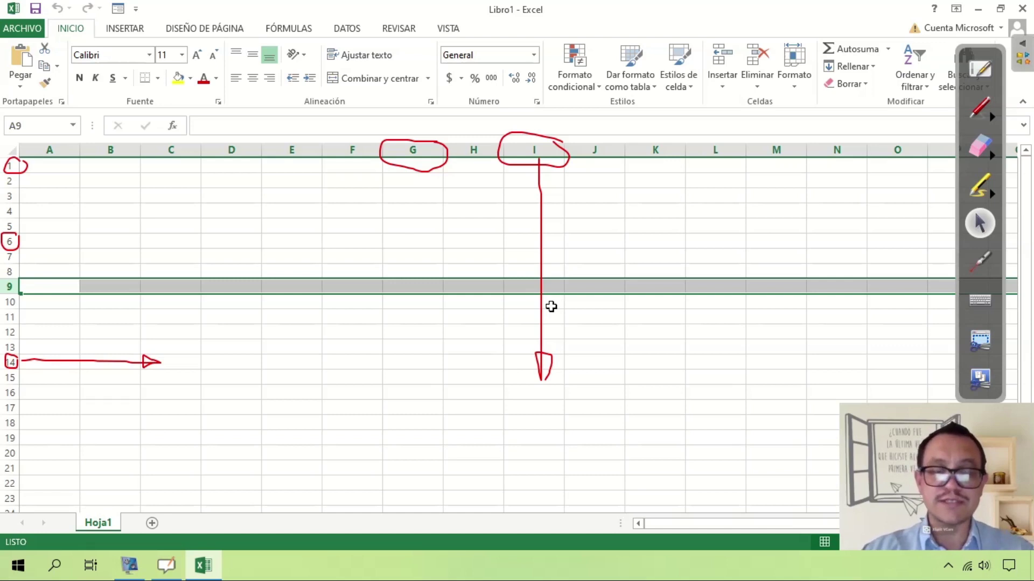
left_click(344, 286)
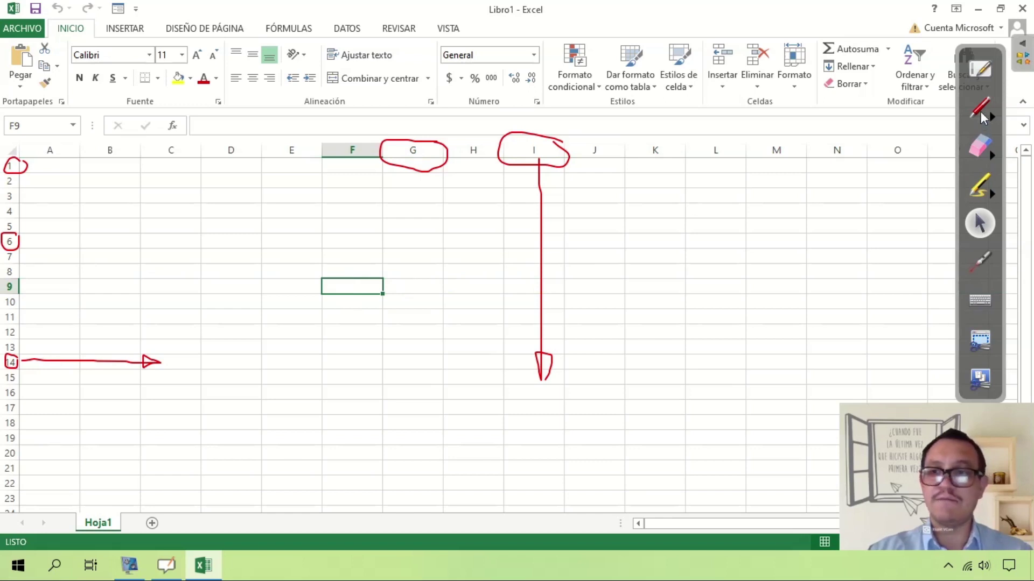
Step: Circle row 9 in red ink and select cell F9 again
left_click(981, 111)
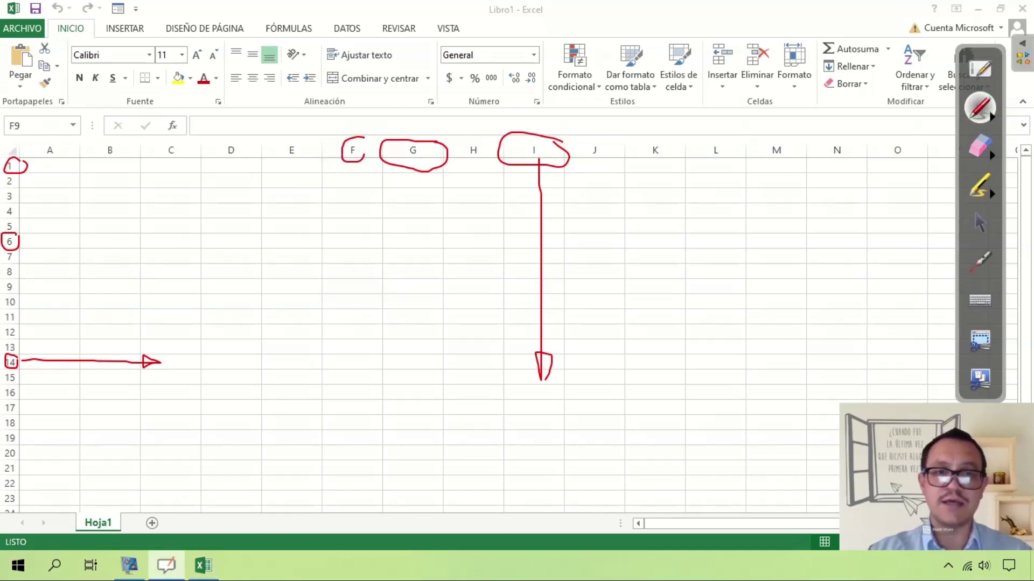
left_click_drag(22, 279, 1, 295)
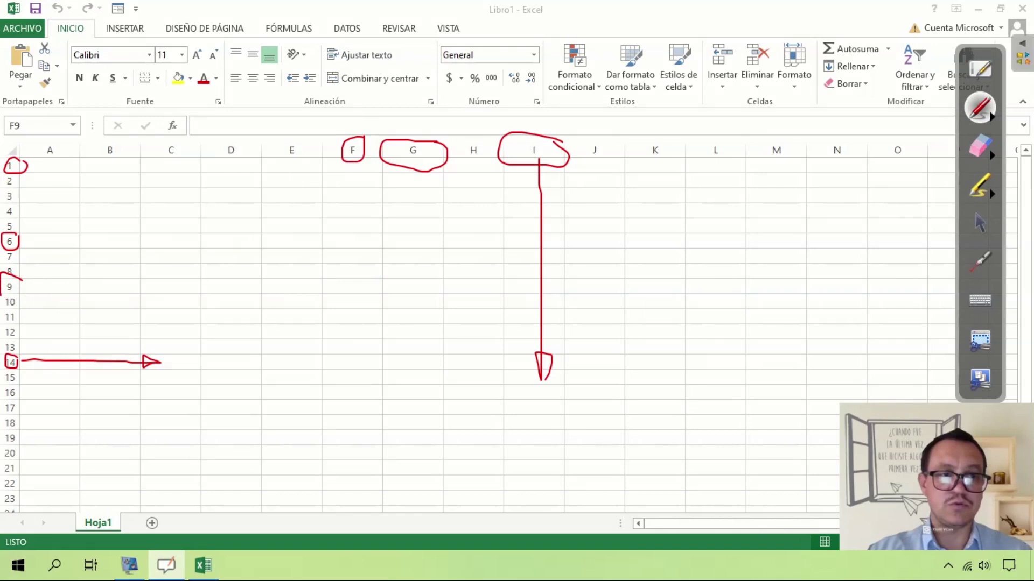
left_click(986, 230)
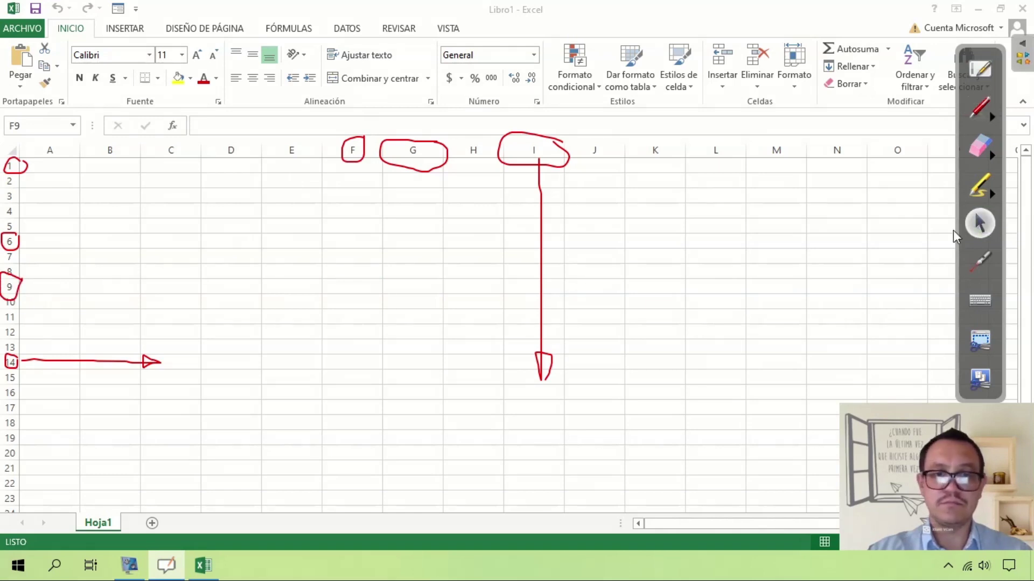
left_click(344, 286)
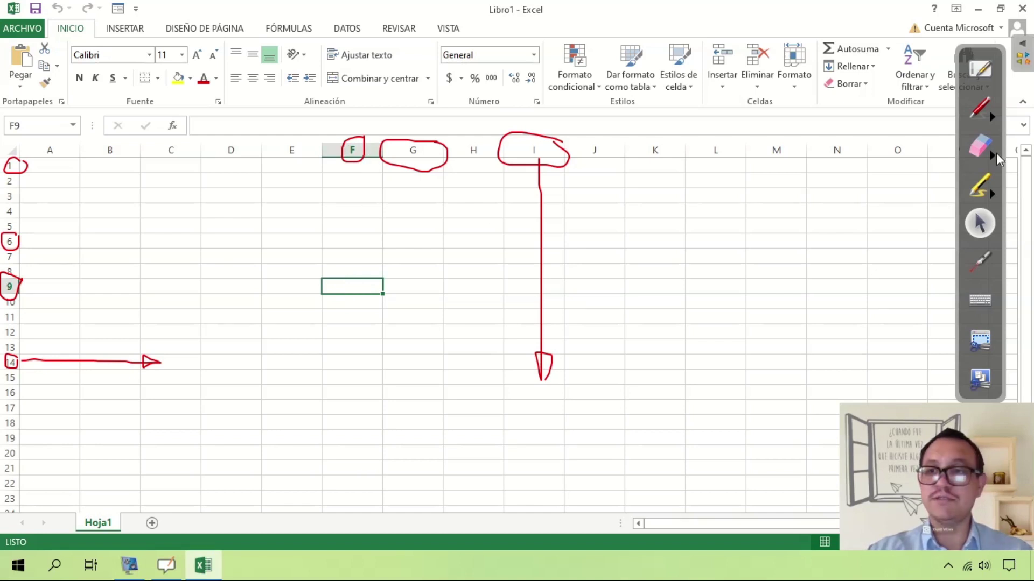
Step: Clear all the red ink markings from the sheet
left_click(995, 158)
left_click(934, 158)
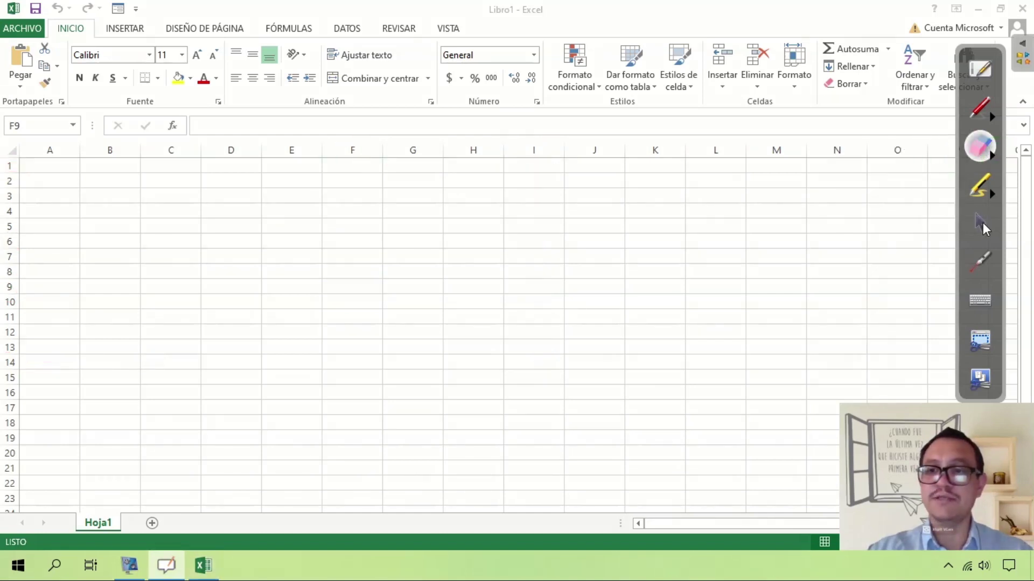
left_click(979, 223)
left_click(490, 288)
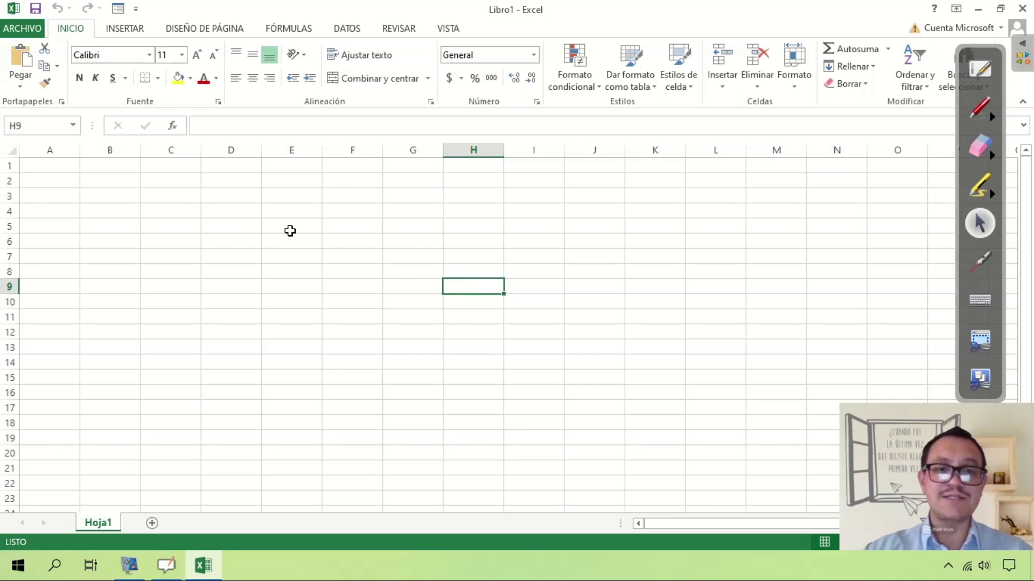
left_click(291, 232)
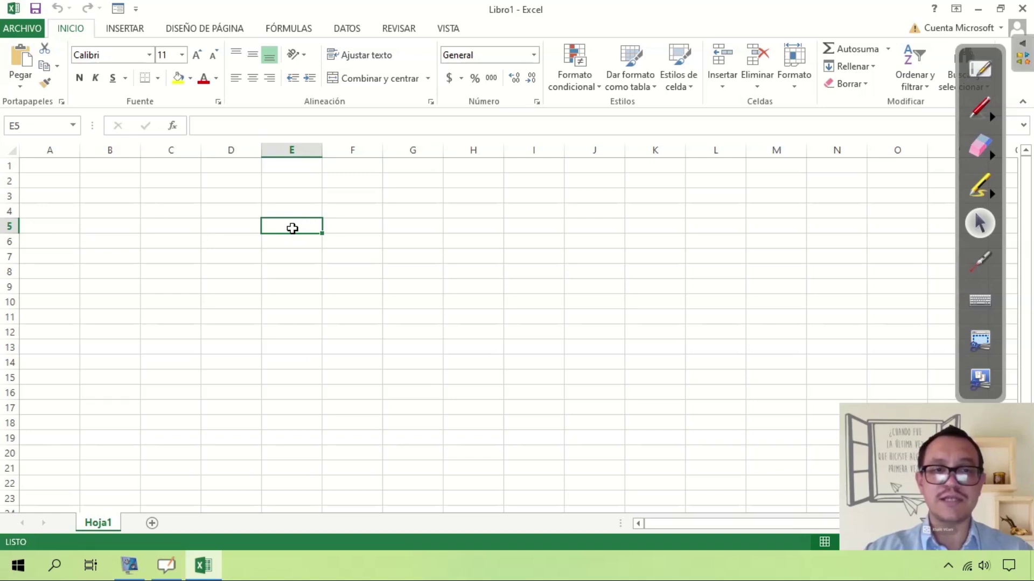
left_click(519, 287)
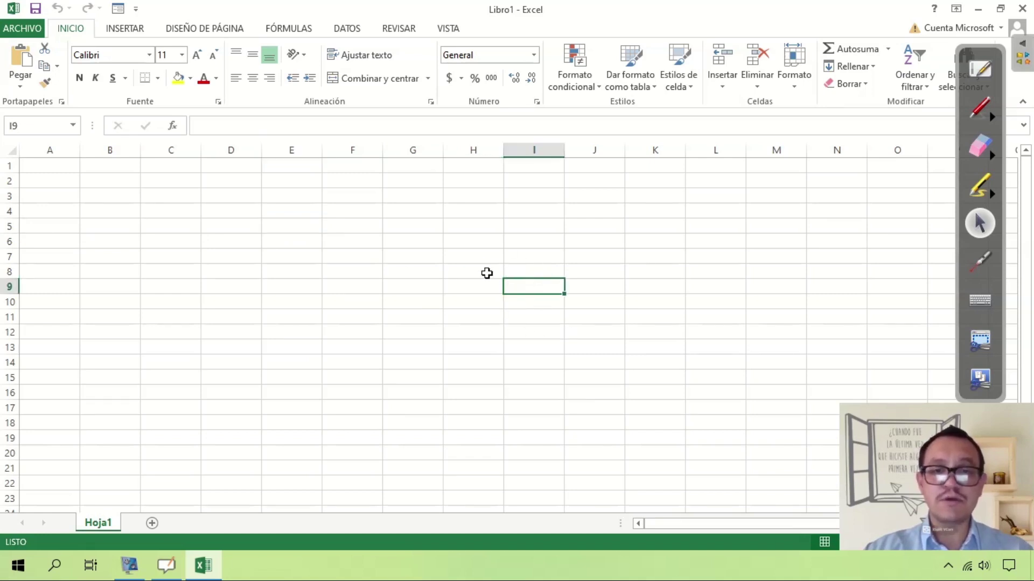
left_click(980, 110)
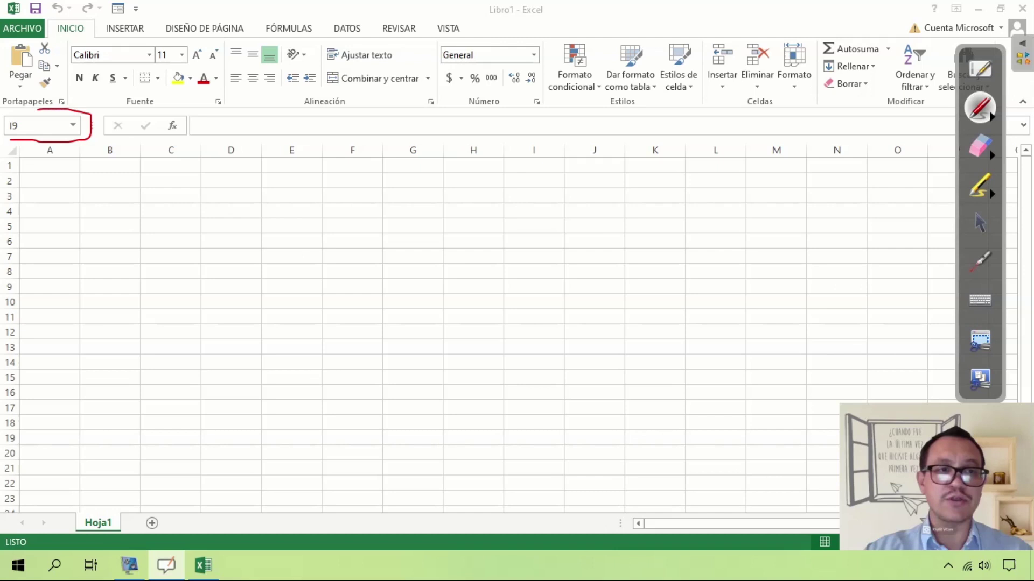
Step: Ring the Name Box and formula bar in red ink, then select G6, G14, C6, K1, M9, E9 and F9
mouse_move(149, 140)
left_mouse_down()
mouse_move(283, 141)
mouse_move(177, 109)
left_mouse_up()
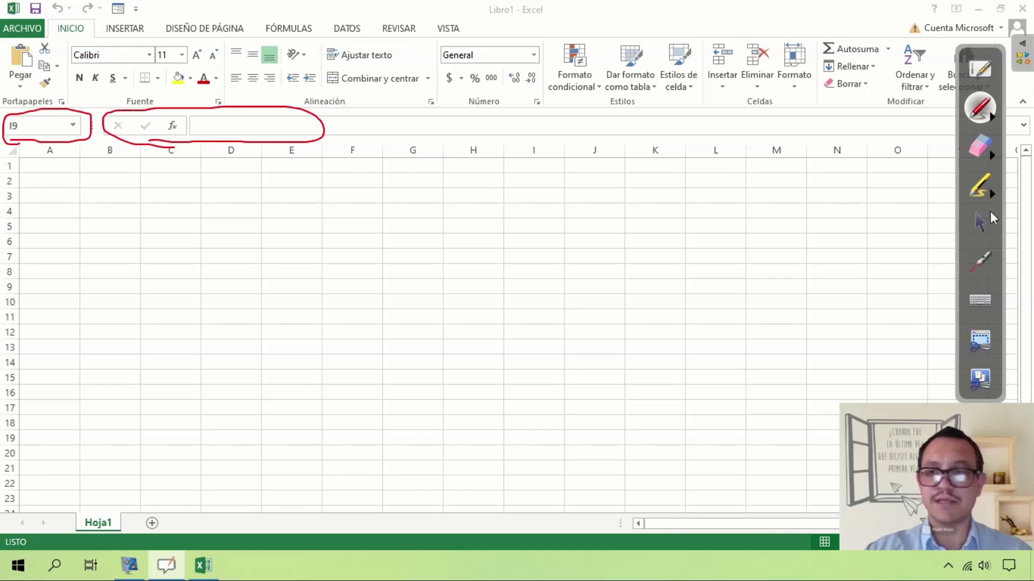
left_click(977, 225)
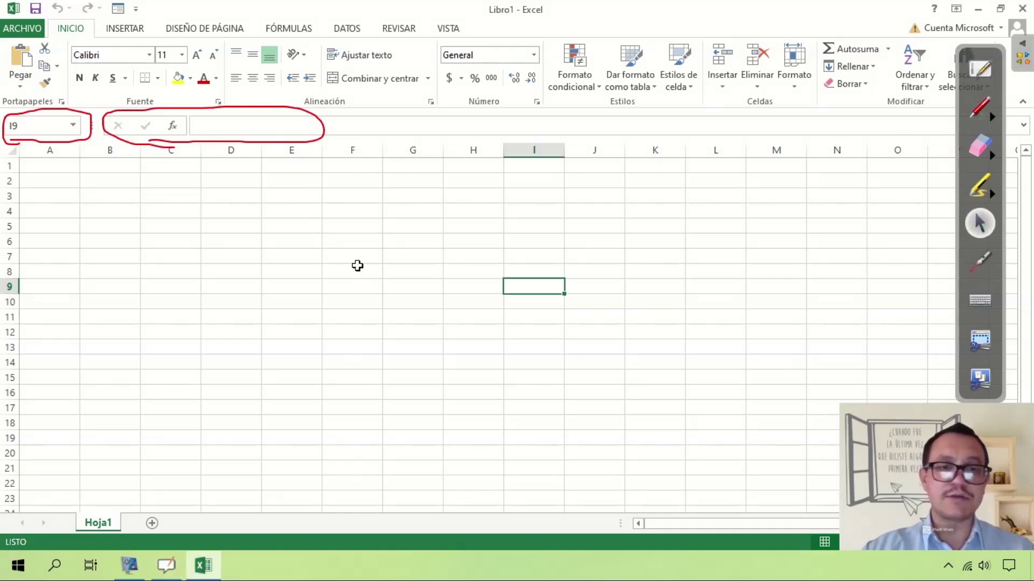
left_click(414, 241)
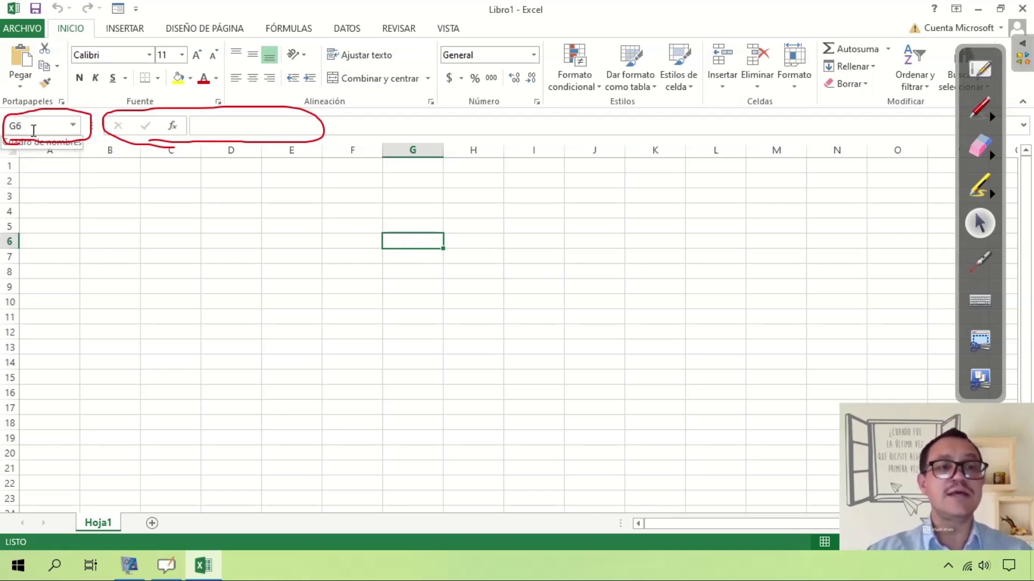
left_click(418, 360)
left_click(193, 246)
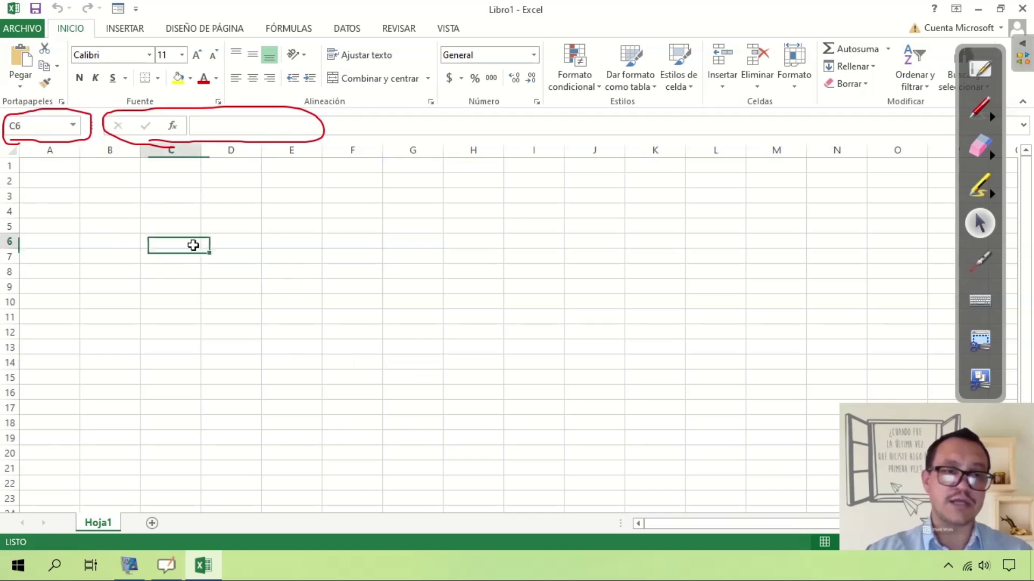
left_click(664, 167)
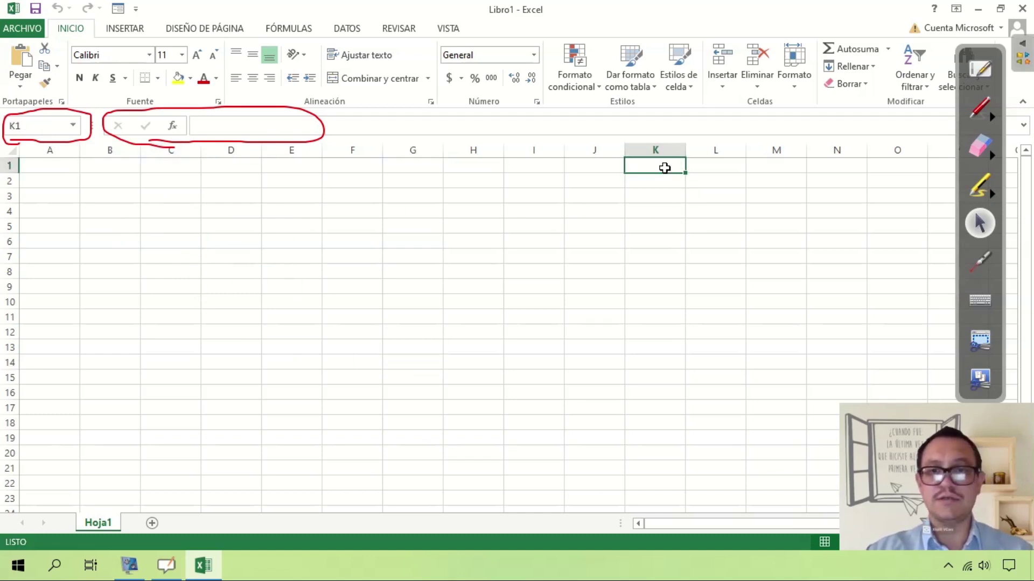
left_click(764, 293)
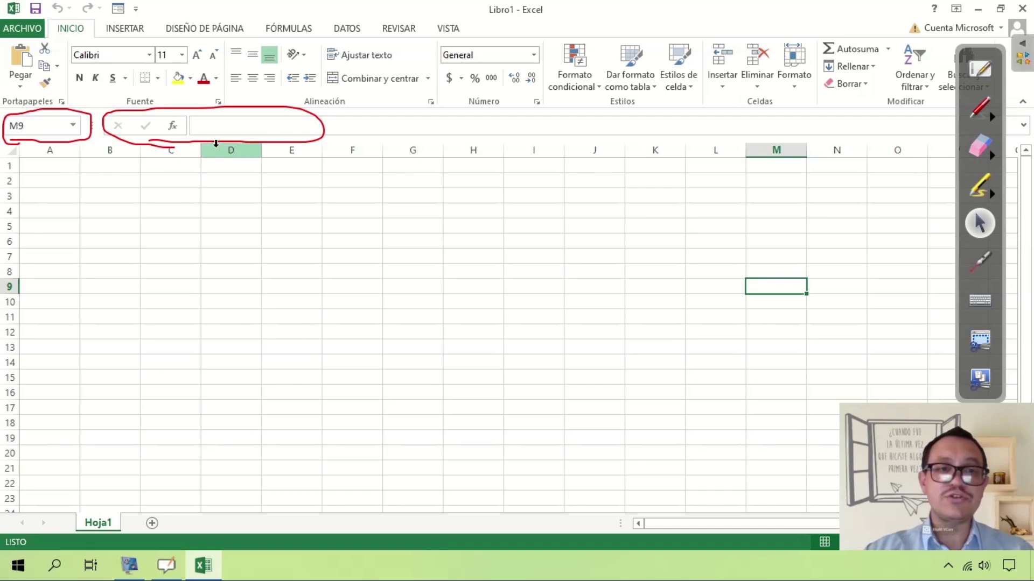
left_click(294, 284)
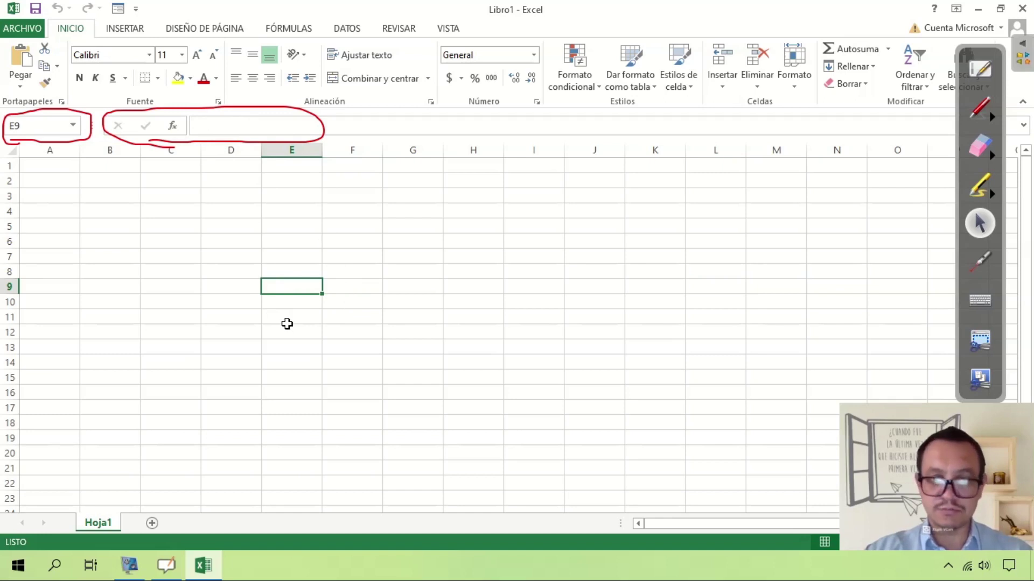
left_click(356, 288)
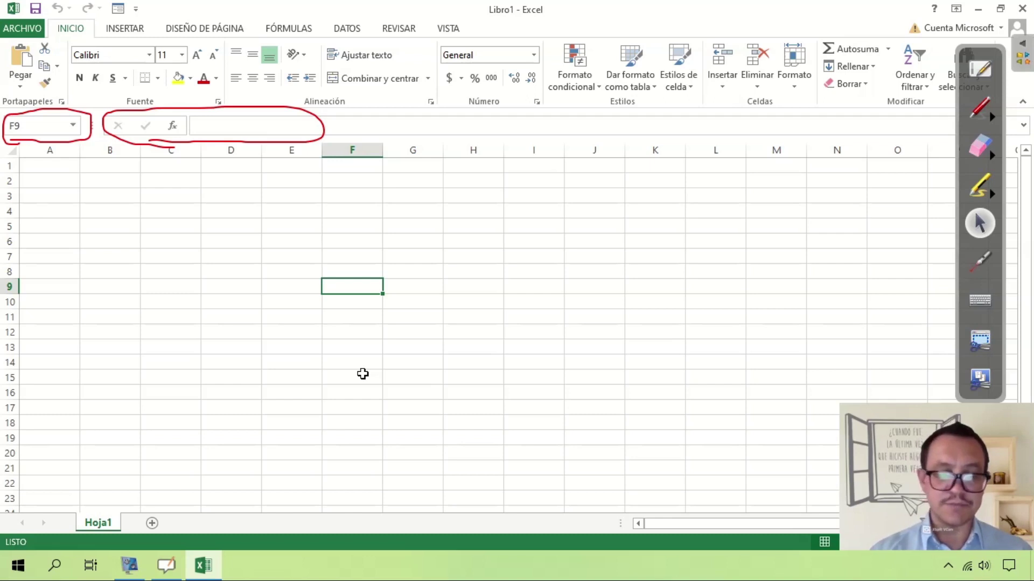
Step: Enter 'Excel' in cell F9, confirm it, and reselect F9 to show it in the formula bar
type("Excel")
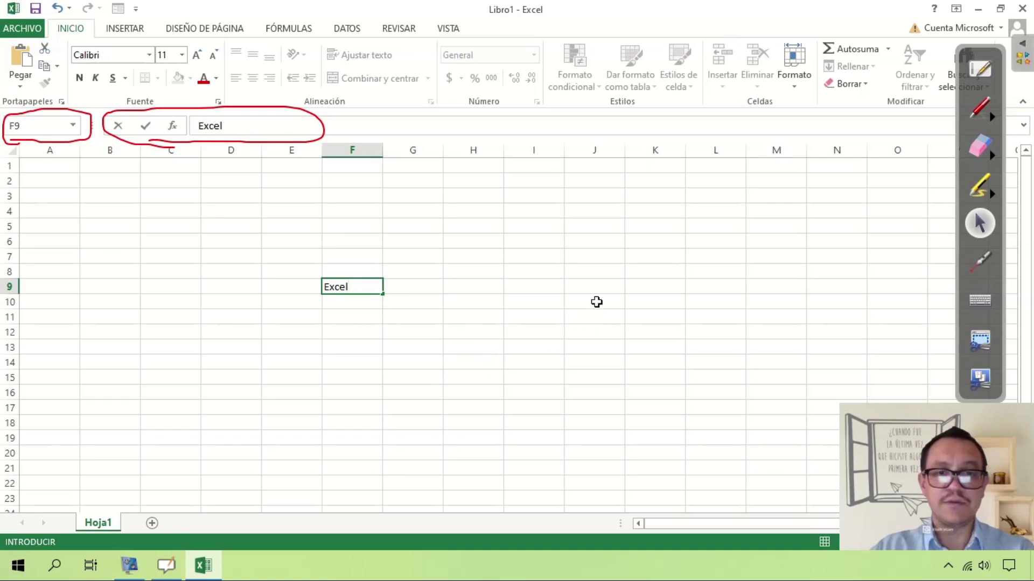
left_click(589, 260)
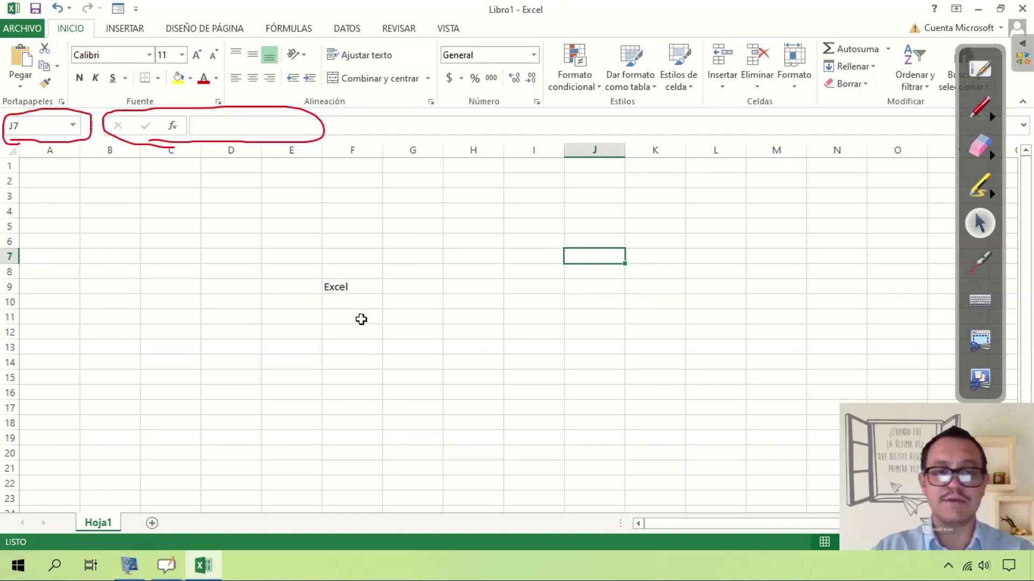
left_click(357, 289)
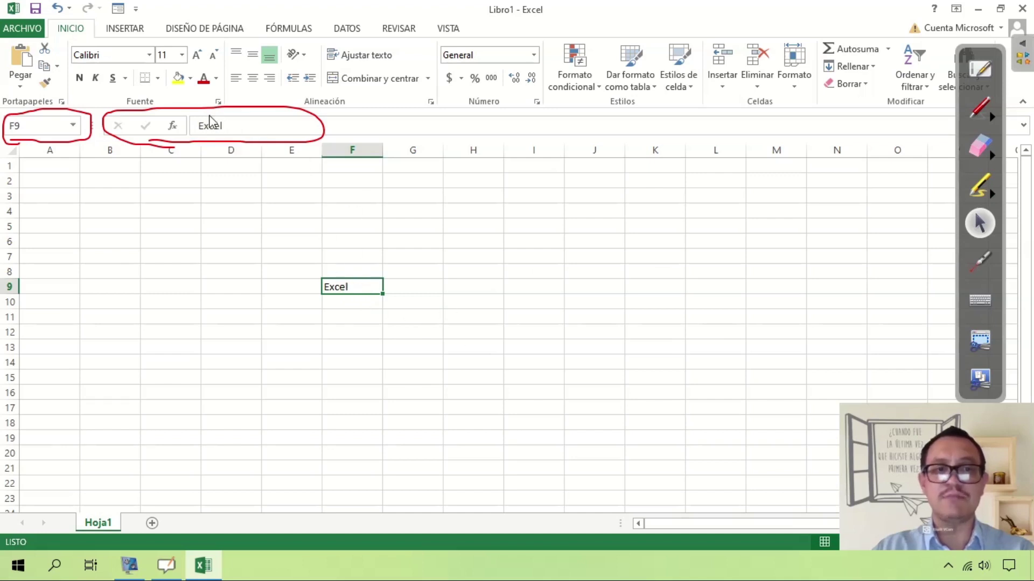
left_click(979, 145)
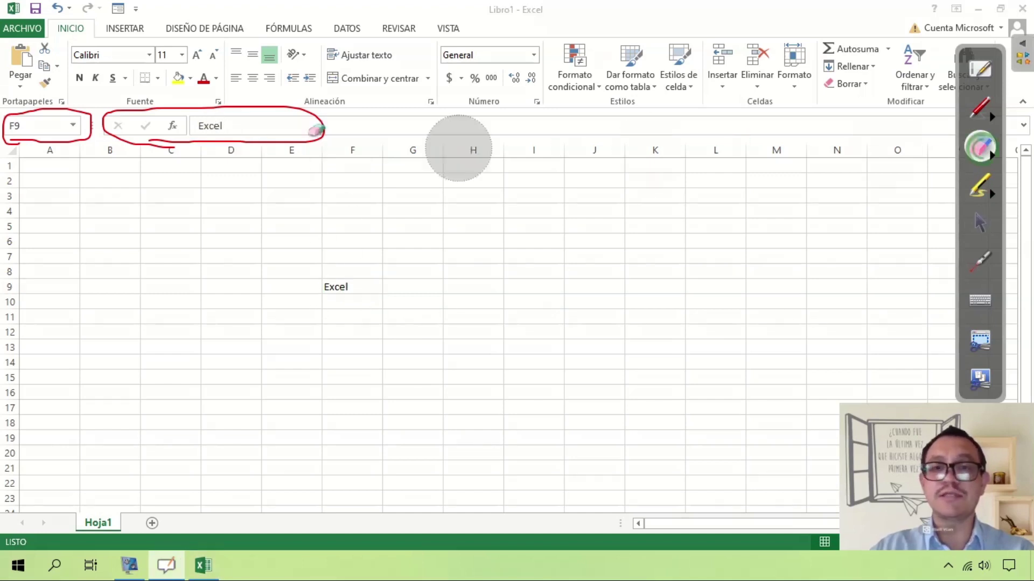
left_click_drag(176, 119, 37, 132)
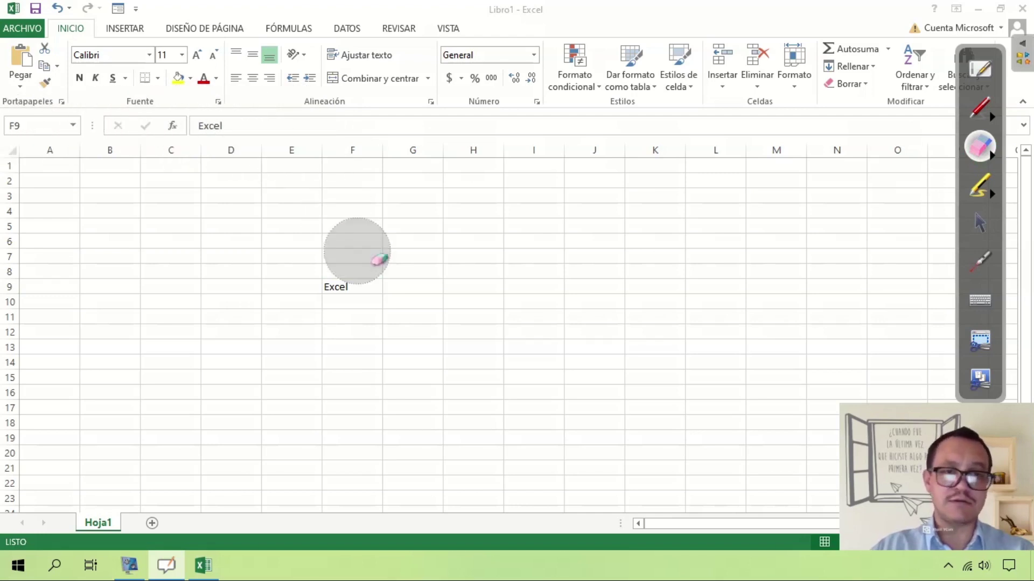
left_click(979, 222)
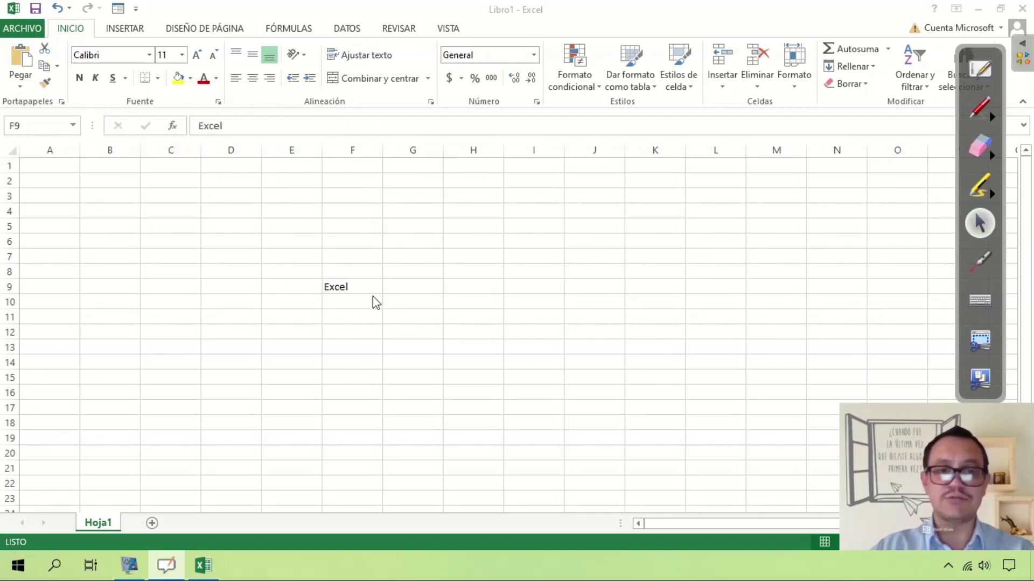
left_click(350, 288)
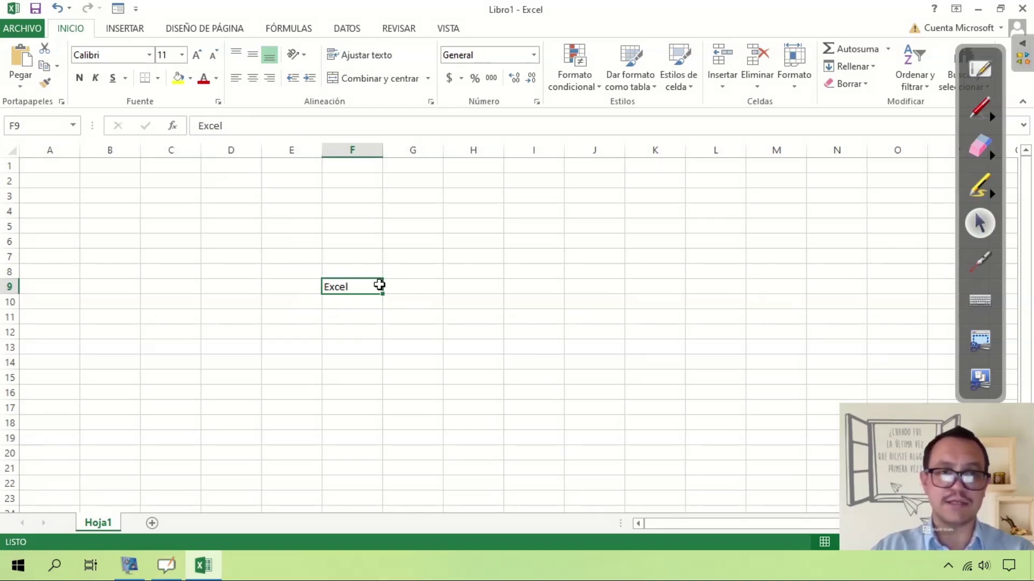
left_click(980, 110)
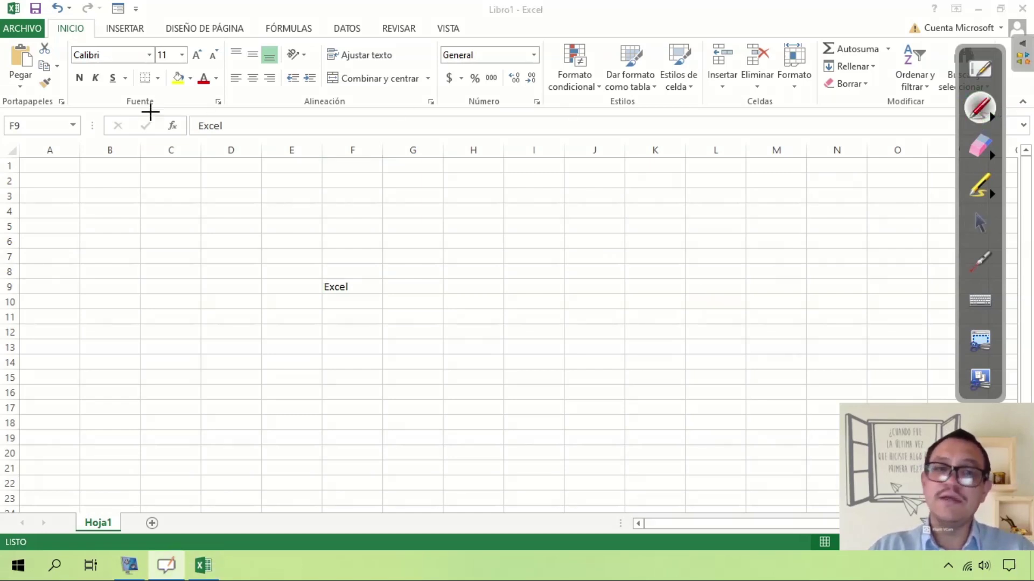
mouse_move(13, 112)
left_mouse_down()
mouse_move(273, 129)
mouse_move(627, 130)
mouse_move(716, 34)
mouse_move(110, 13)
mouse_move(2, 36)
left_mouse_up()
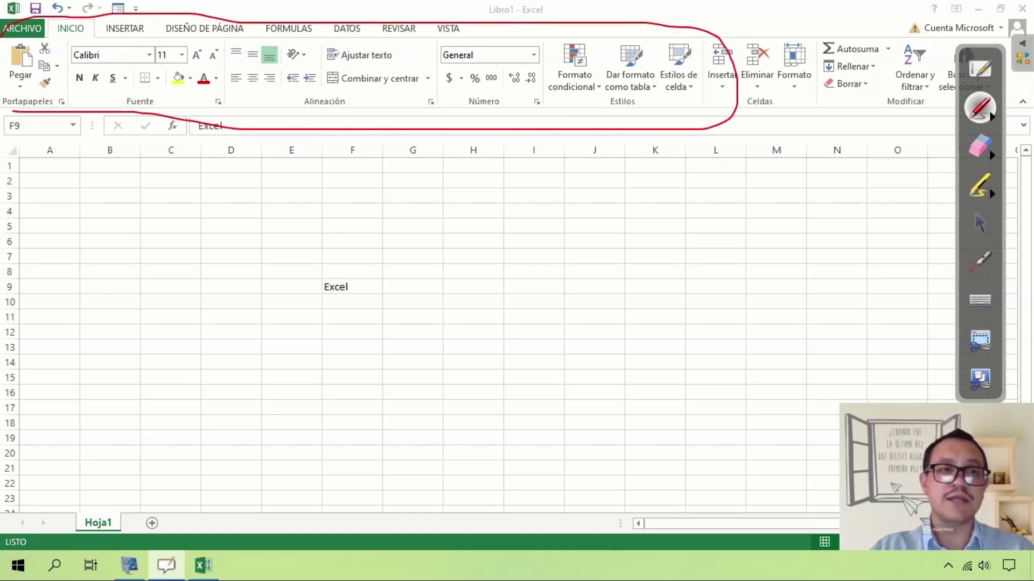
left_click(980, 221)
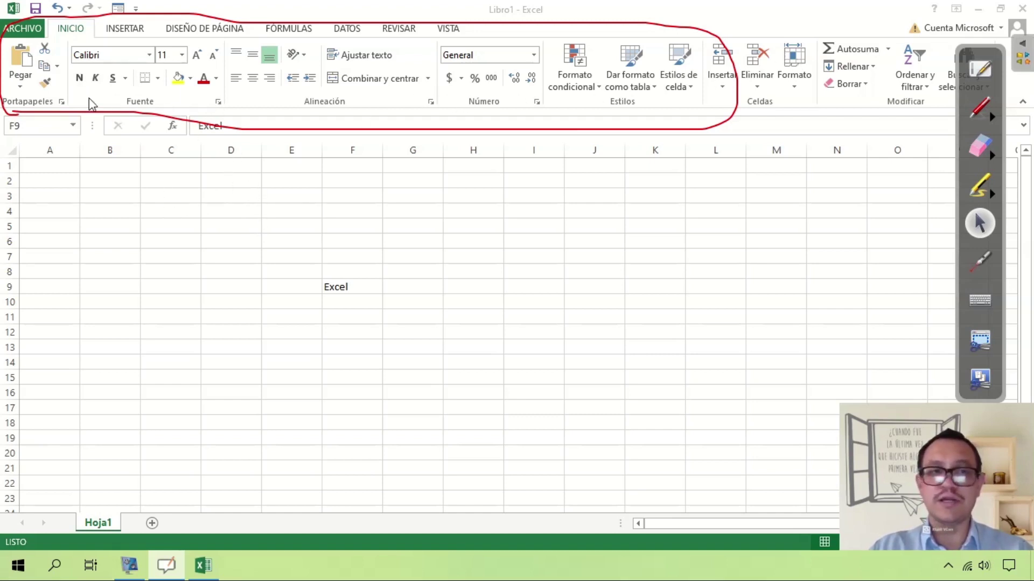
Step: Cycle through the Insertar, Diseño de página, Fórmulas, Datos, Revisar and Vista tabs, ending on Insertar
left_click(78, 30)
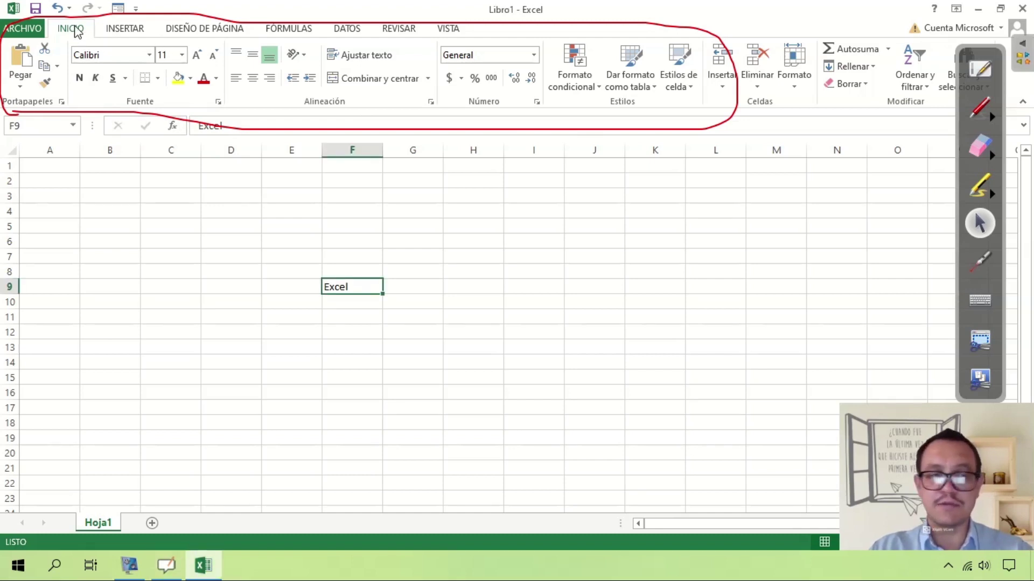
left_click(135, 32)
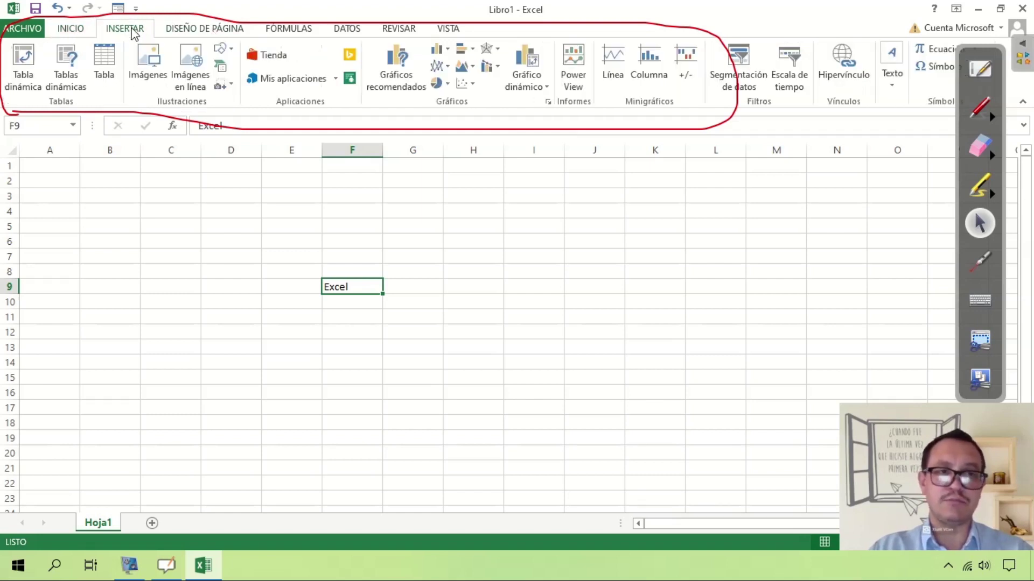
left_click(205, 30)
left_click(286, 30)
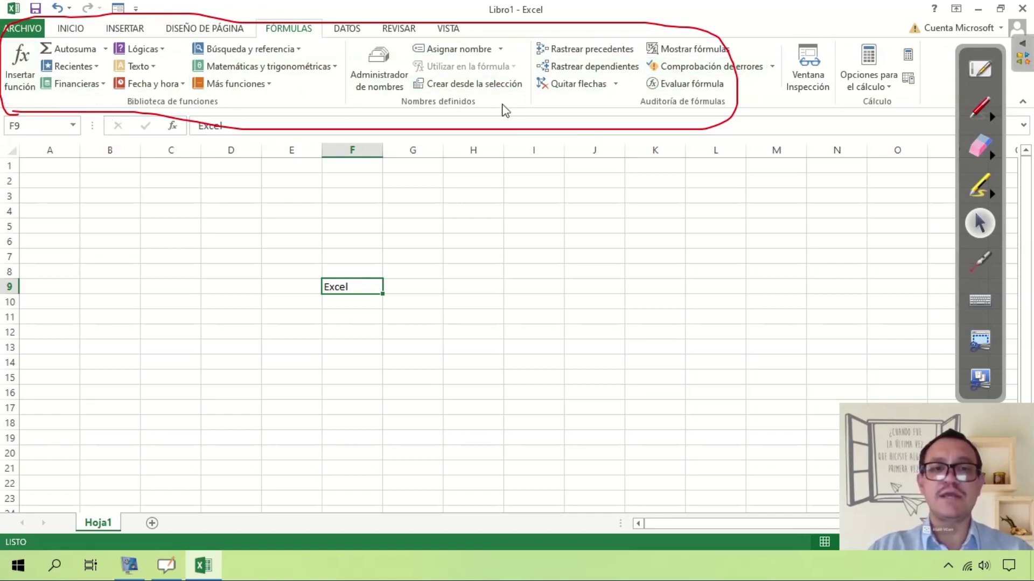
left_click(355, 34)
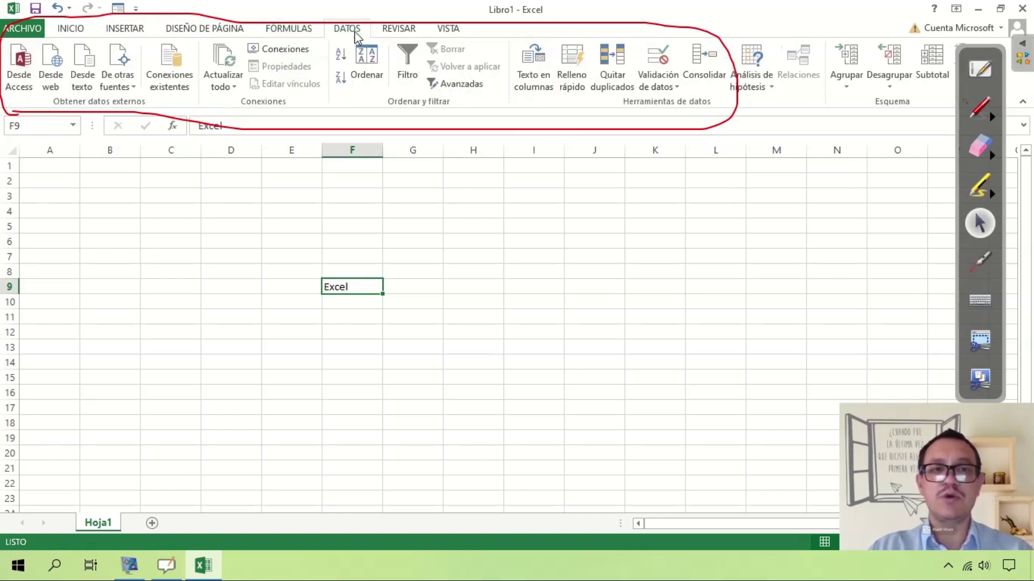
left_click(401, 31)
left_click(451, 28)
left_click(398, 29)
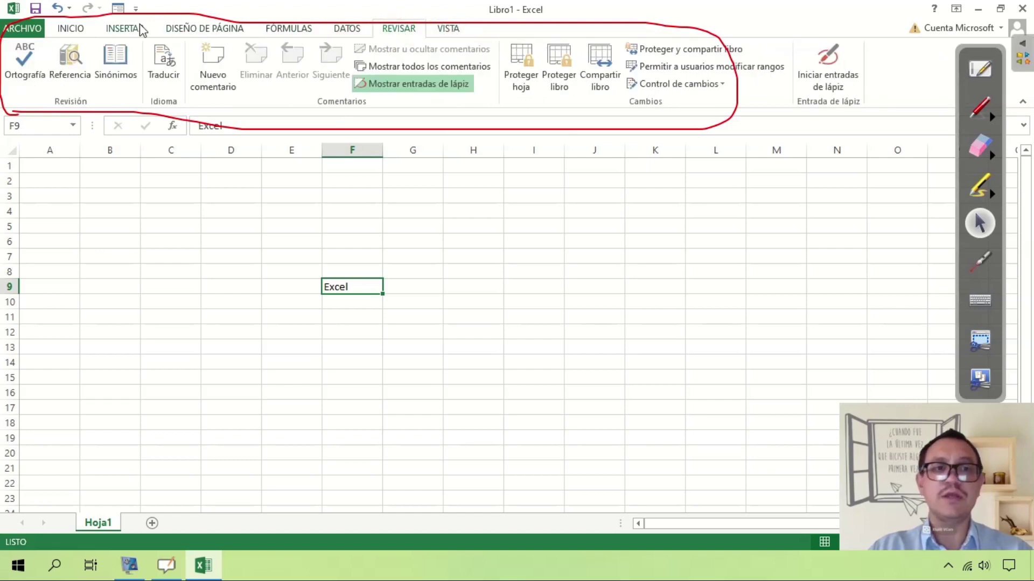
left_click(141, 30)
Step: Erase the red ink loop from the screen
left_click(980, 146)
mouse_move(934, 141)
left_mouse_down()
mouse_move(512, 19)
mouse_move(115, 12)
mouse_move(23, 81)
mouse_move(473, 138)
mouse_move(762, 145)
left_mouse_up()
left_click(981, 226)
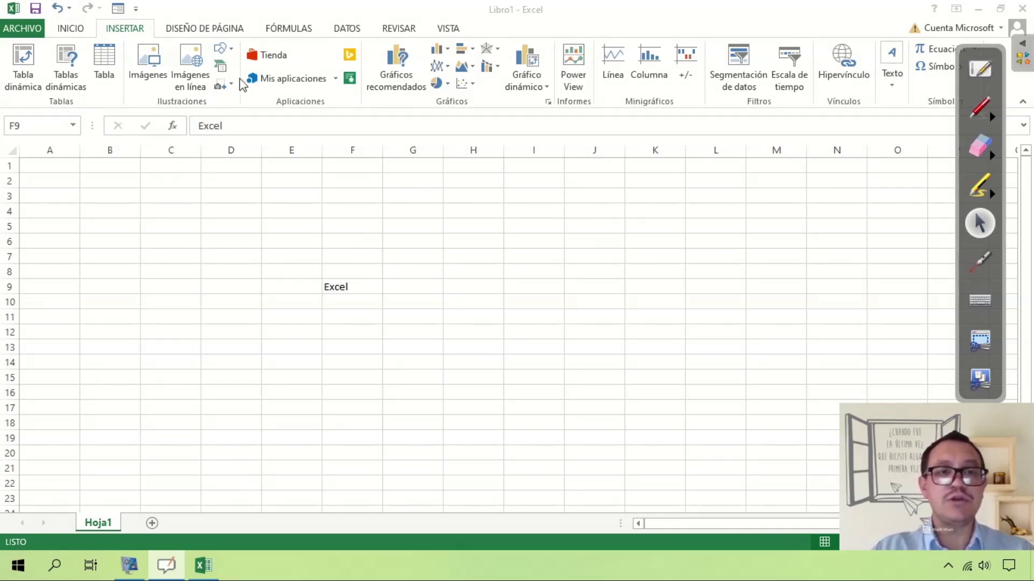
Step: Draw a Formas rectangle over cells I6:J11 and ring the drawing tools heading in red ink
left_click(229, 52)
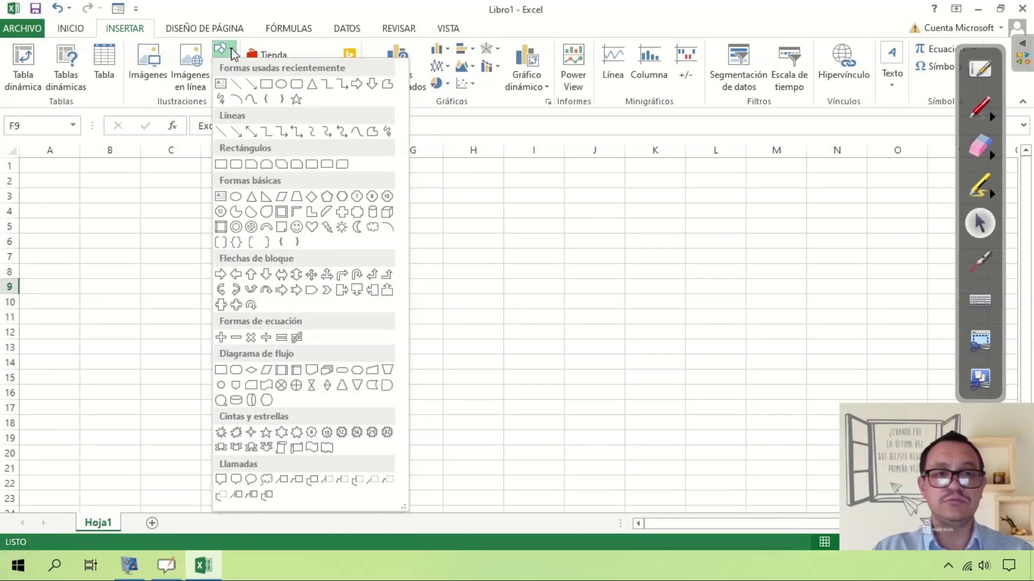
left_click(266, 85)
left_click_drag(500, 239, 637, 323)
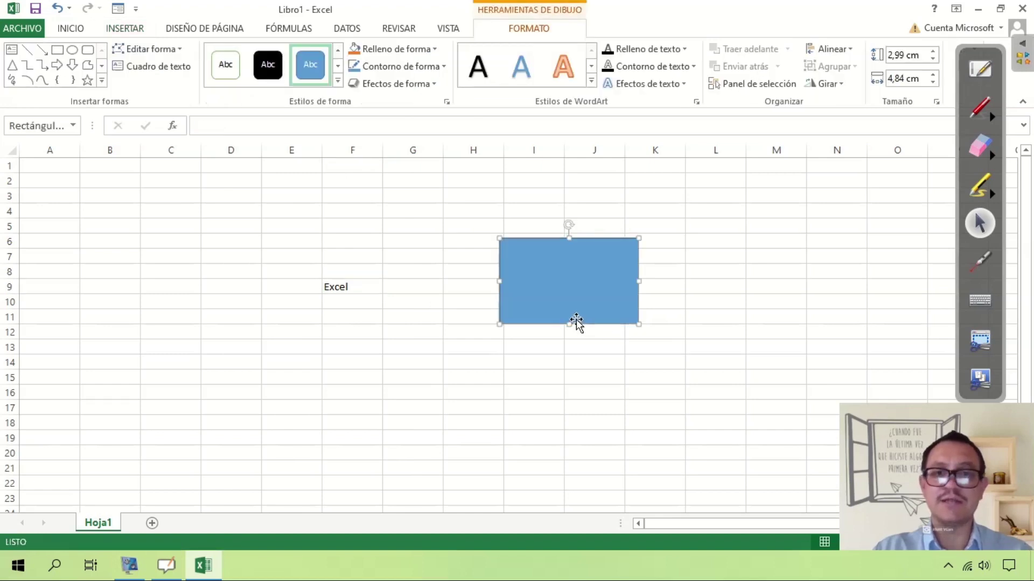
left_click(980, 110)
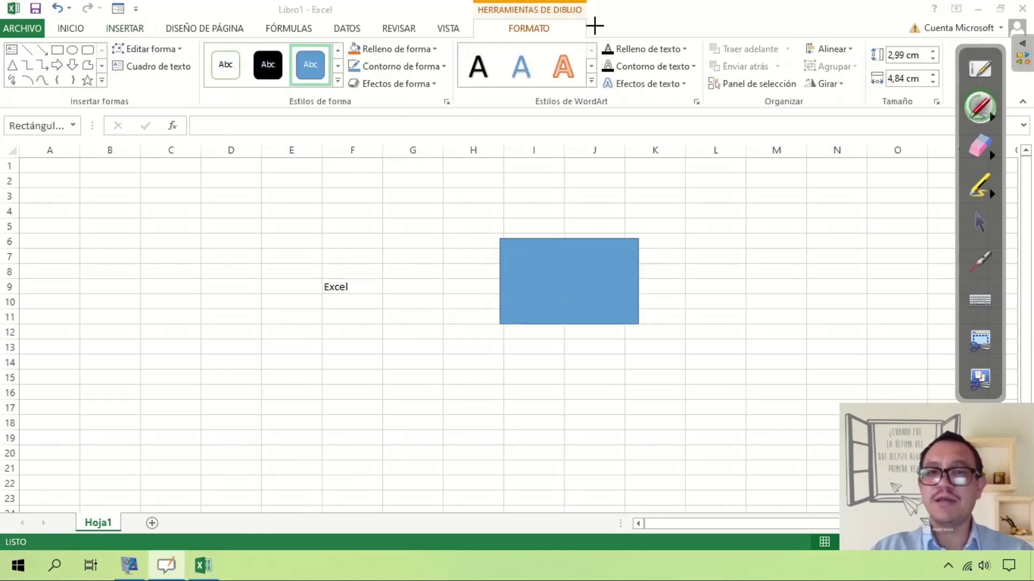
left_click_drag(554, 52, 576, 1)
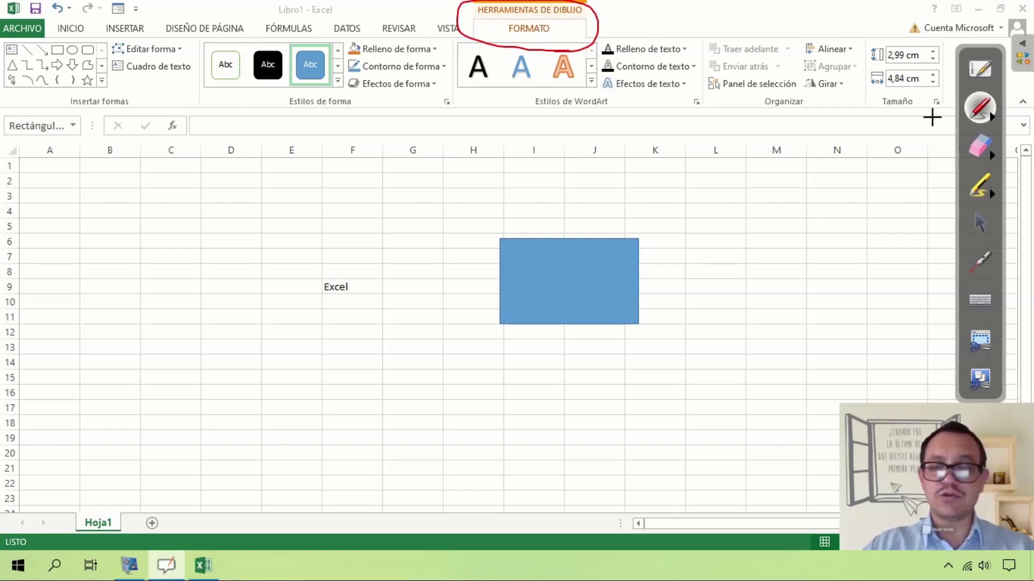
Step: Select the blue rectangle and deselect it twice, clicking cells G4 and G6
left_click(988, 225)
left_click(584, 277)
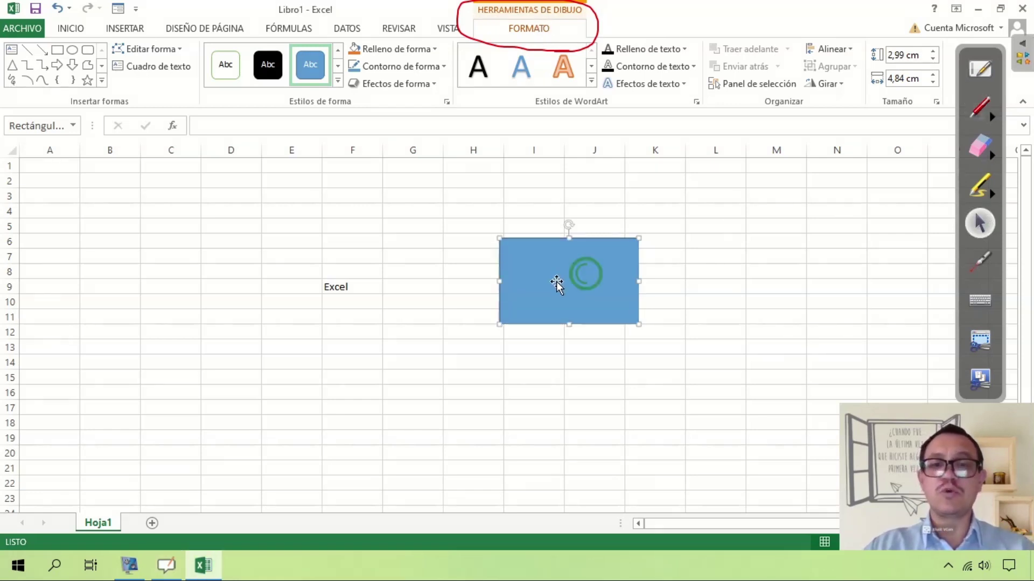
left_click(405, 220)
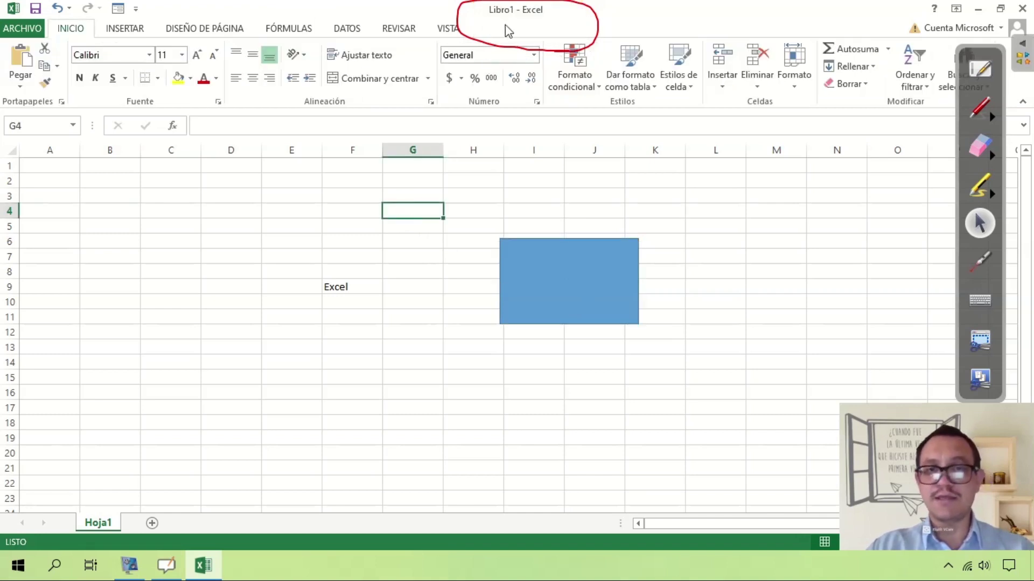
left_click(591, 273)
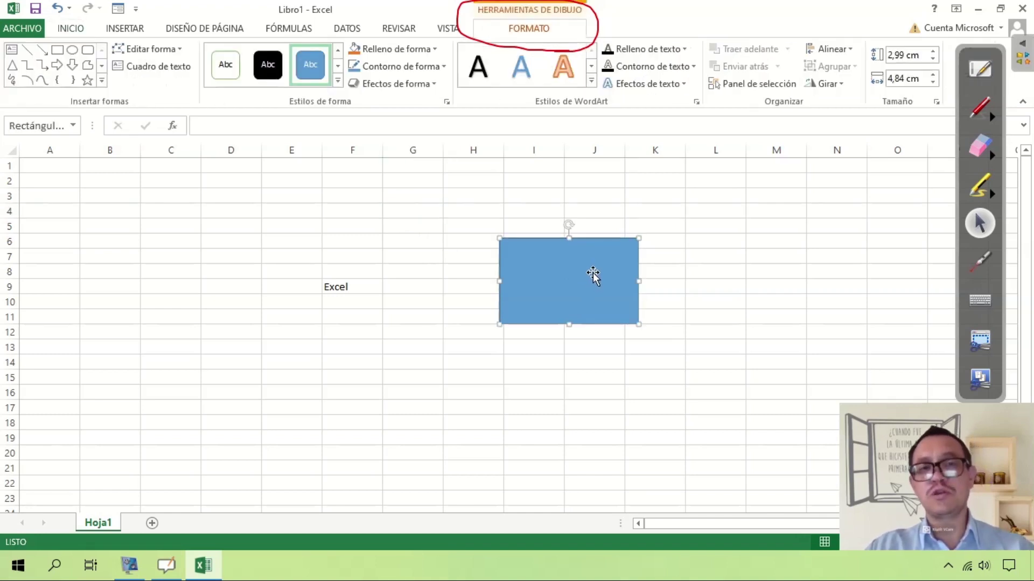
left_click(438, 245)
Step: Erase the red ink ellipse around the drawing tools heading
left_click(980, 146)
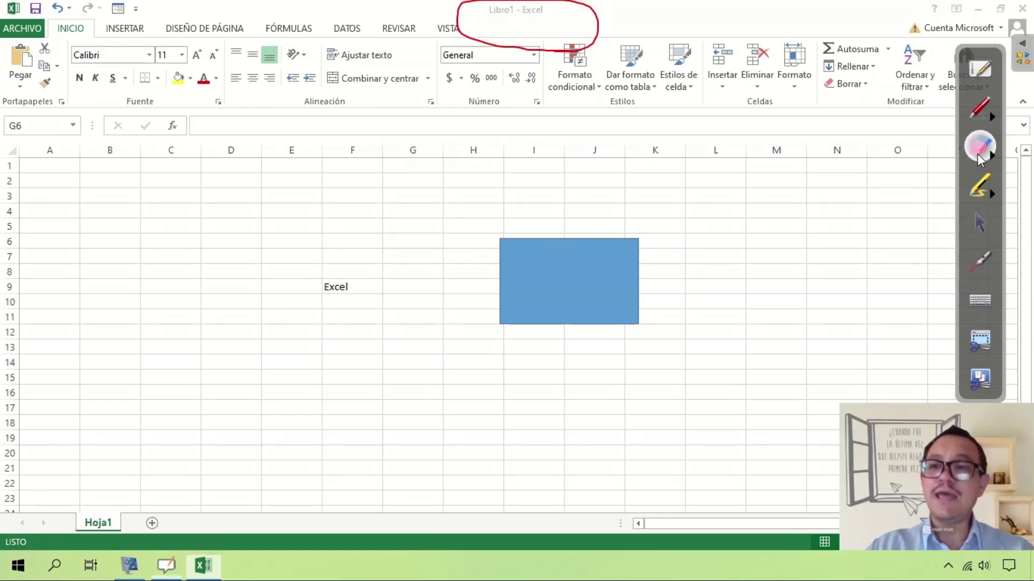
left_click(532, 51)
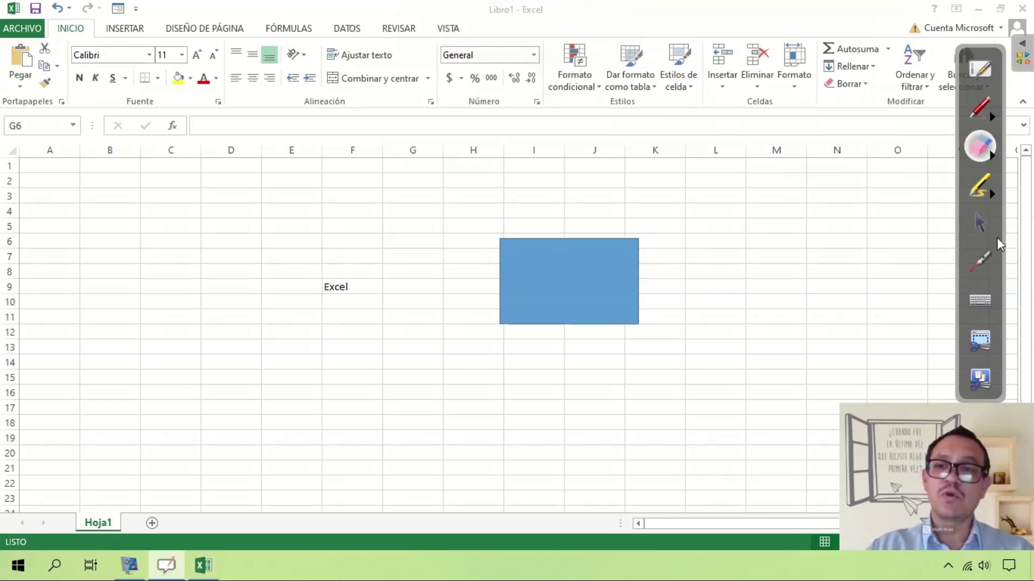
left_click(977, 225)
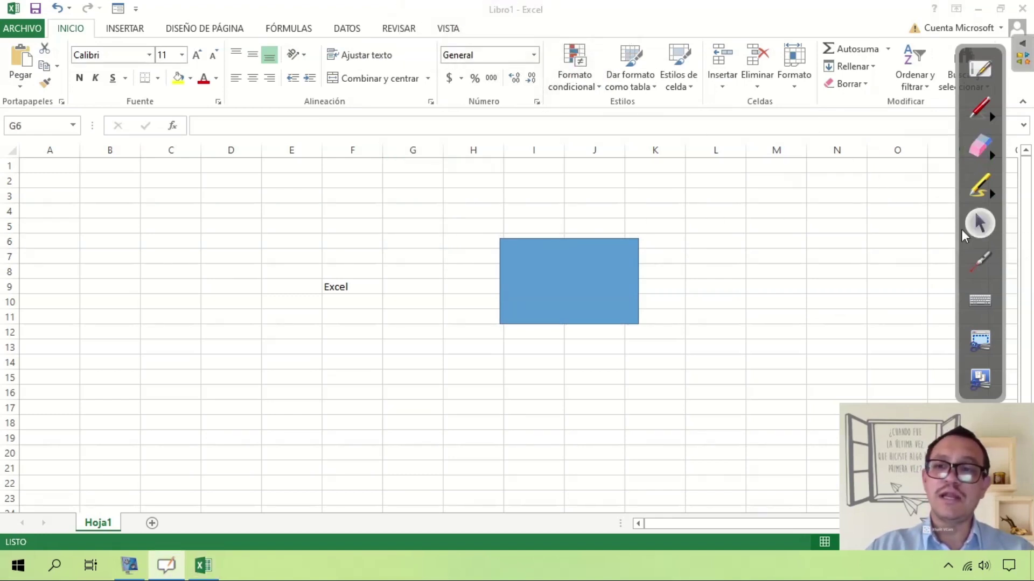
Step: Select the blue rectangle and delete it with the Delete key
left_click(561, 265)
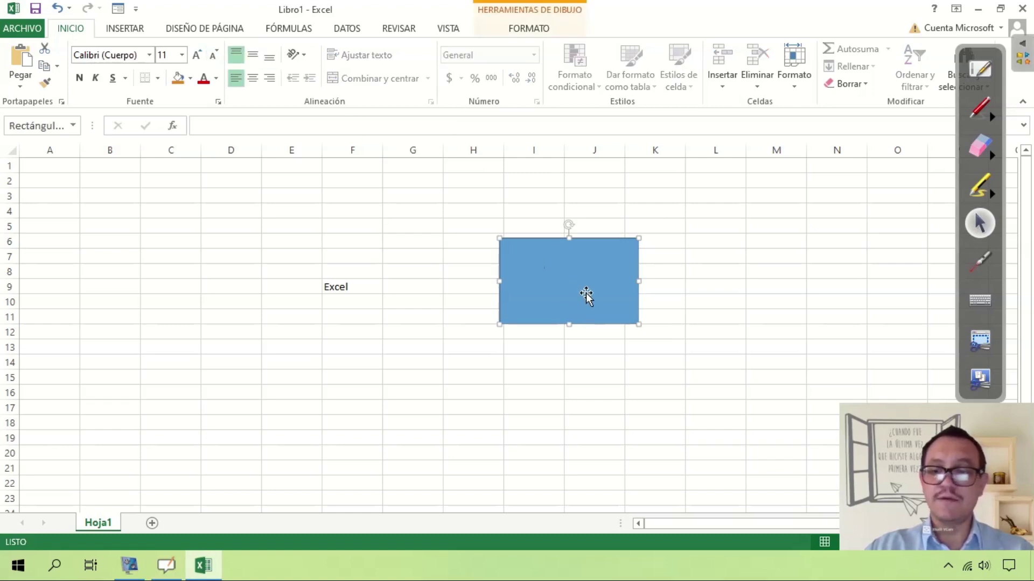
key("Delete")
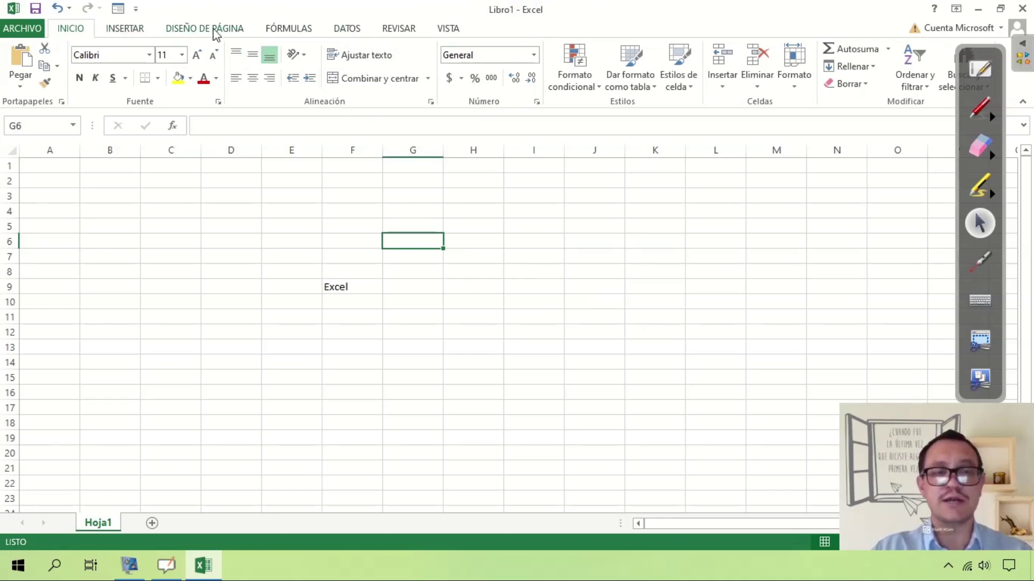
left_click(456, 34)
left_click(76, 34)
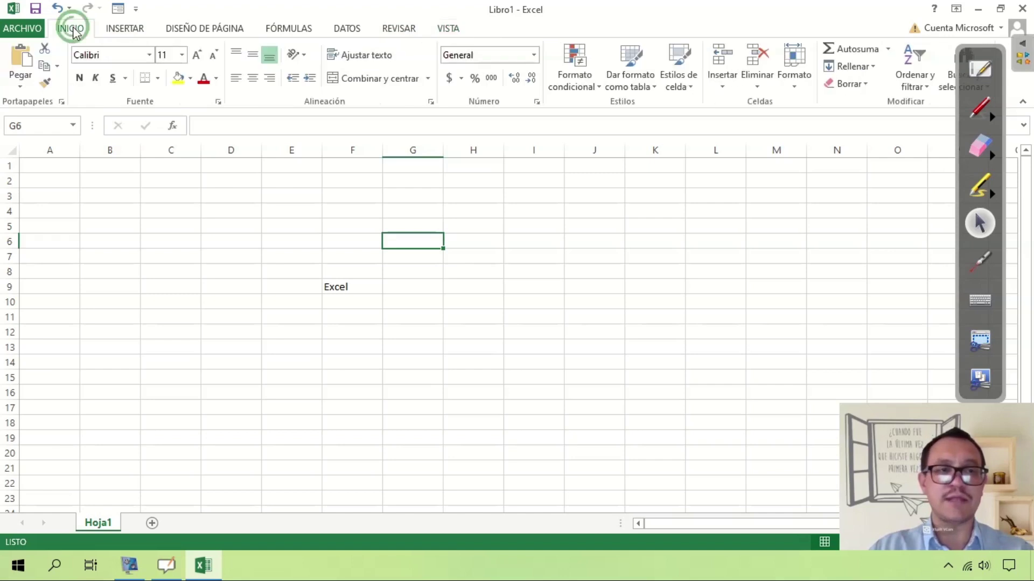
left_click(980, 109)
left_click_drag(15, 48, 62, 27)
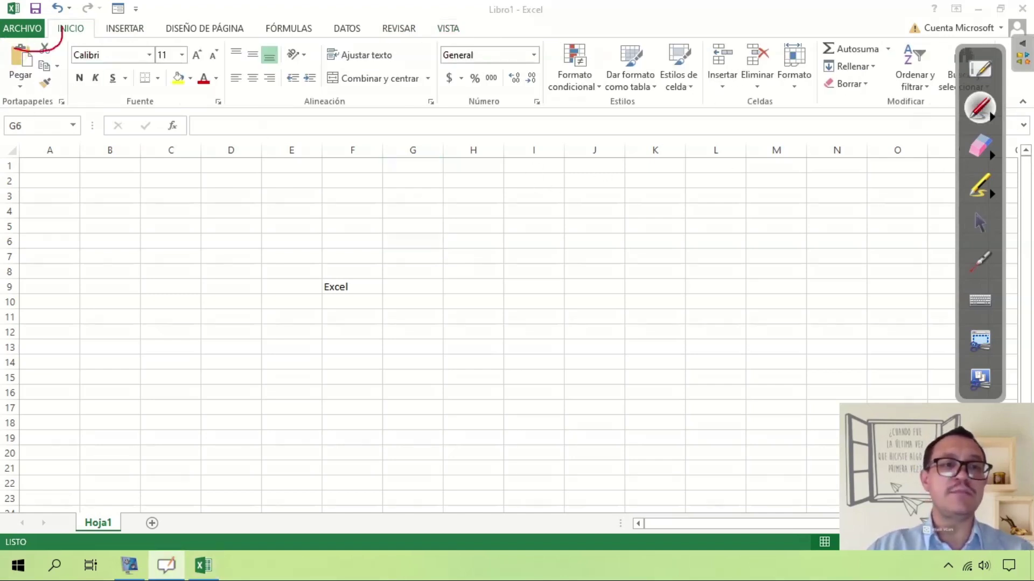
left_click(979, 223)
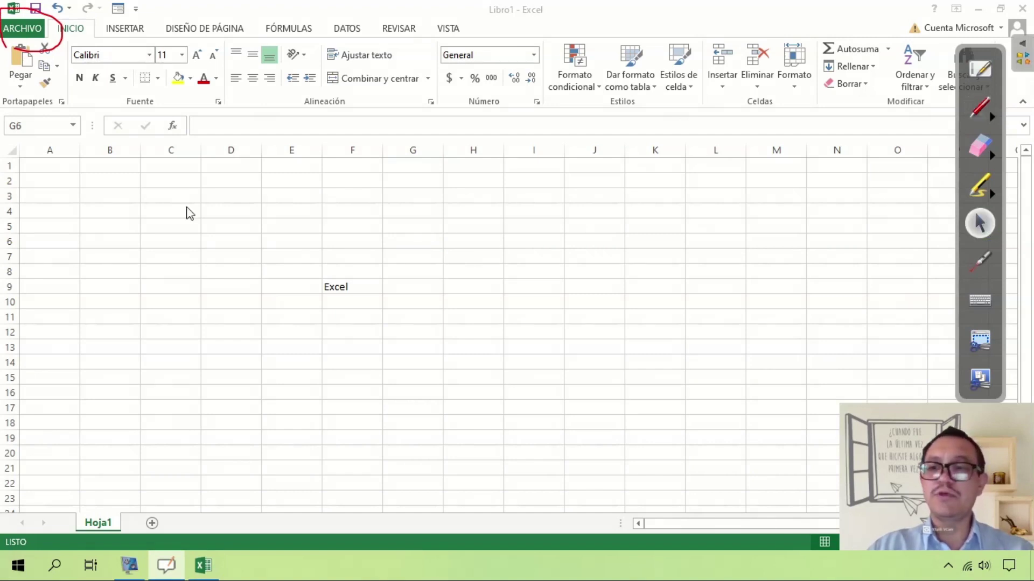
left_click(26, 33)
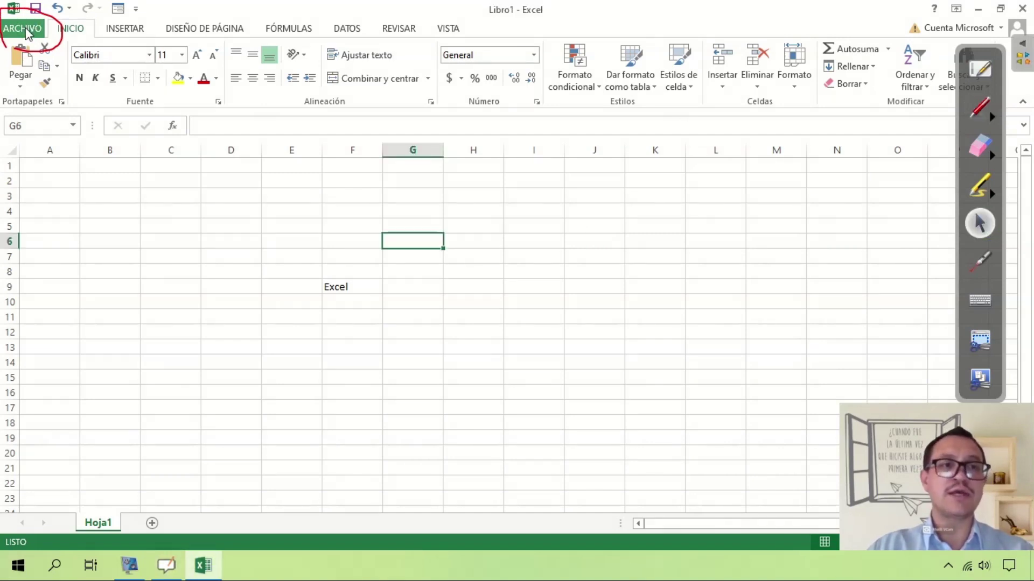
left_click(27, 31)
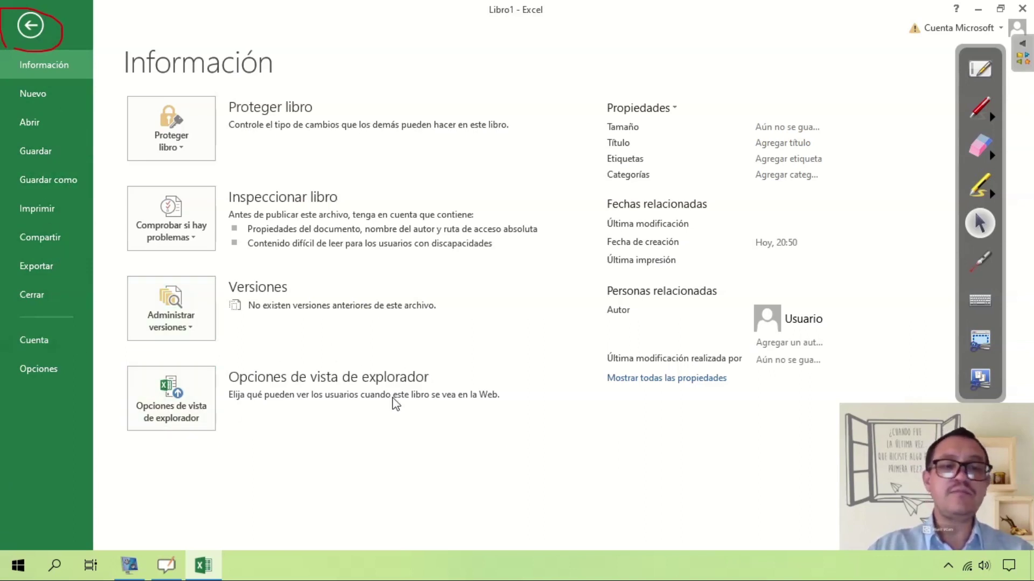
Step: Leave the Información backstage page and return to the Hoja1 worksheet
left_click(29, 22)
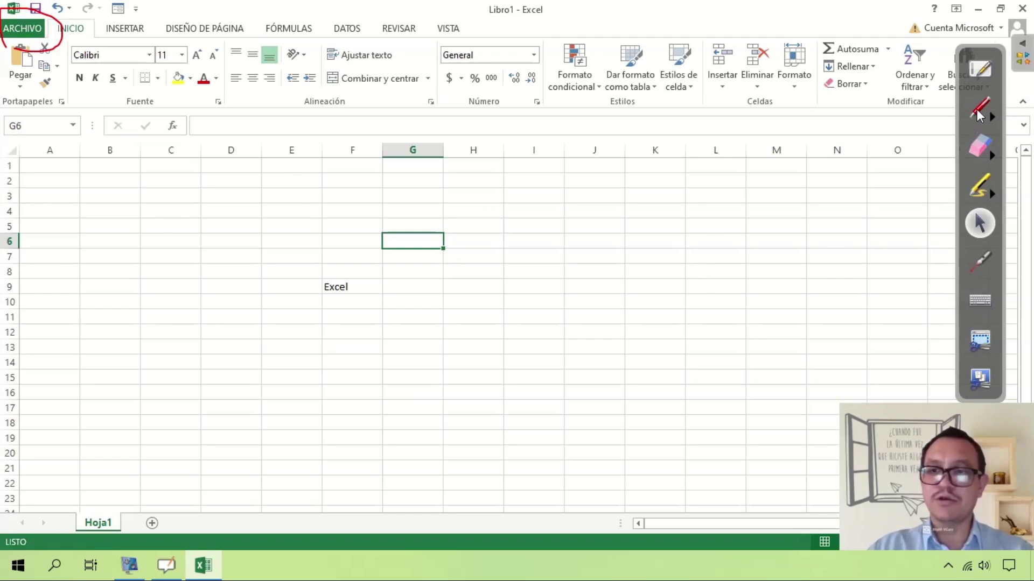
left_click(978, 112)
left_click_drag(184, 506, 83, 491)
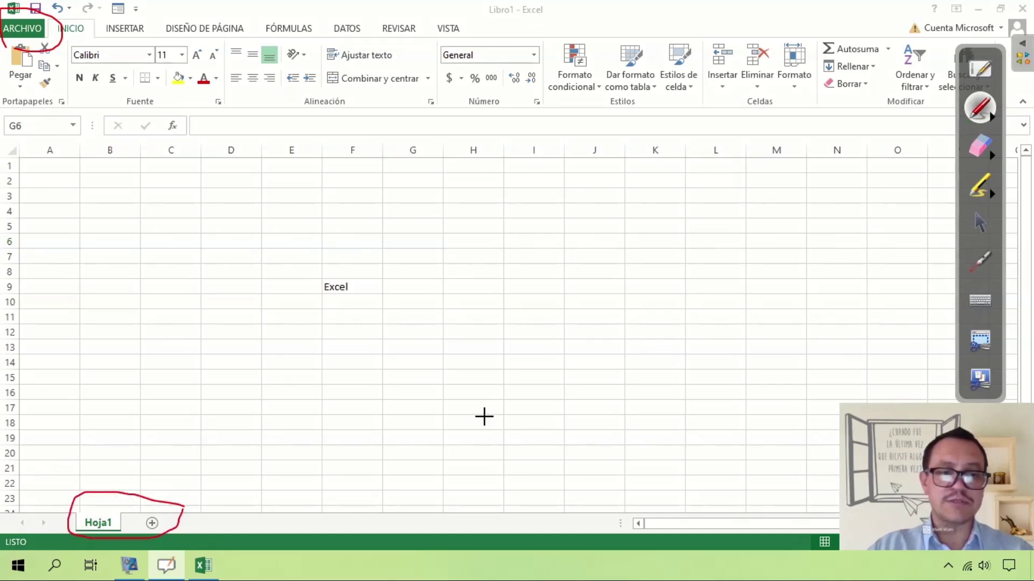
left_click(985, 221)
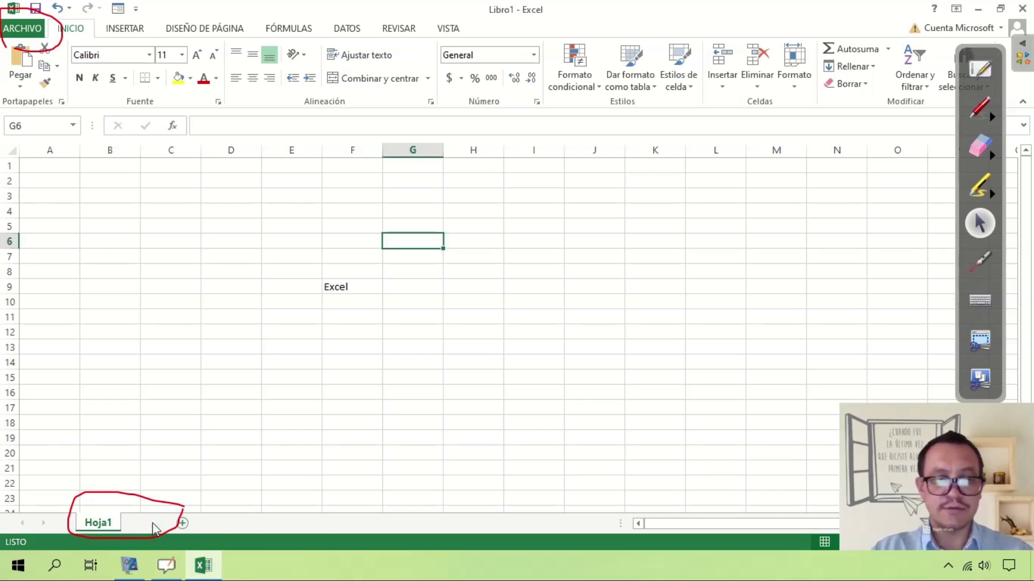
Step: Add a new sheet, Hoja2, and switch between the Hoja1 and Hoja2 tabs
left_click(152, 524)
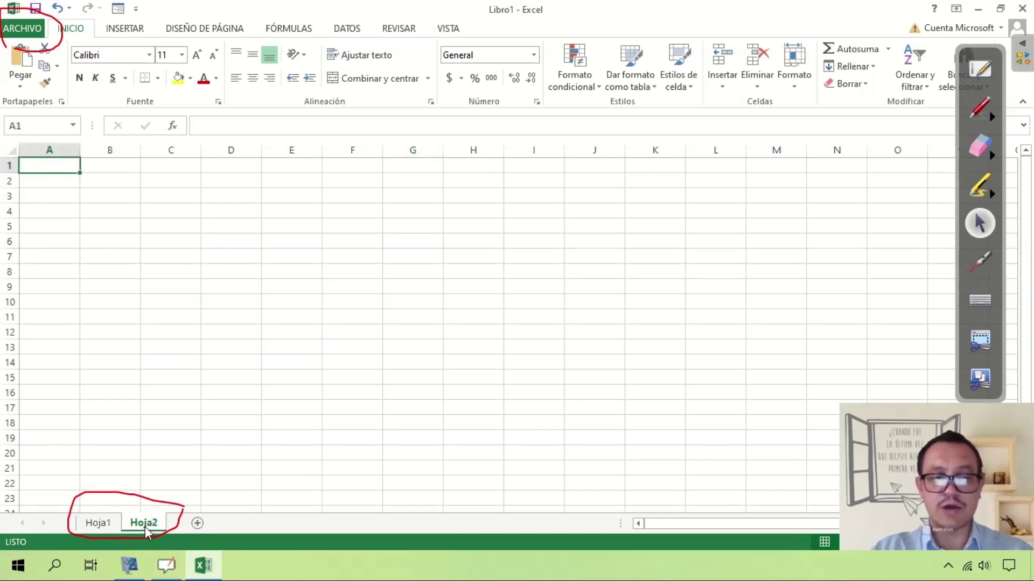
left_click(96, 527)
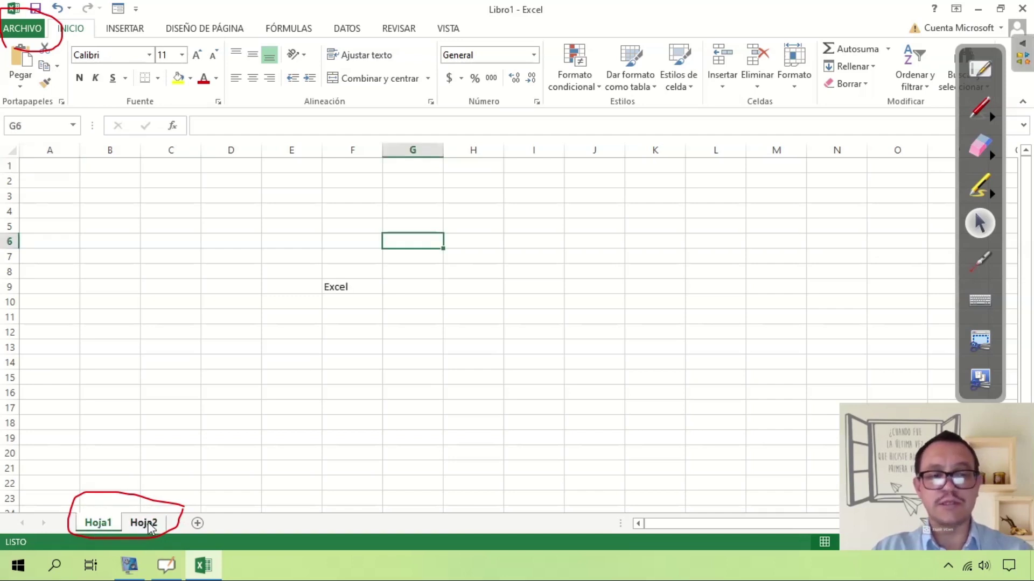
left_click(147, 525)
left_click(100, 525)
left_click(145, 525)
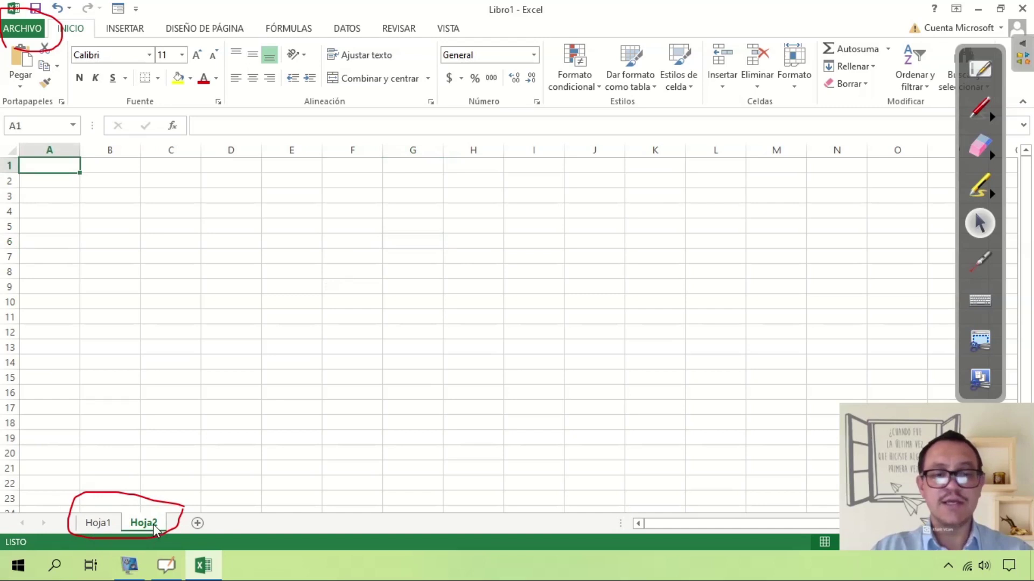
Step: Circle the sheet tabs with red ink, then return to Hoja1
left_click(980, 111)
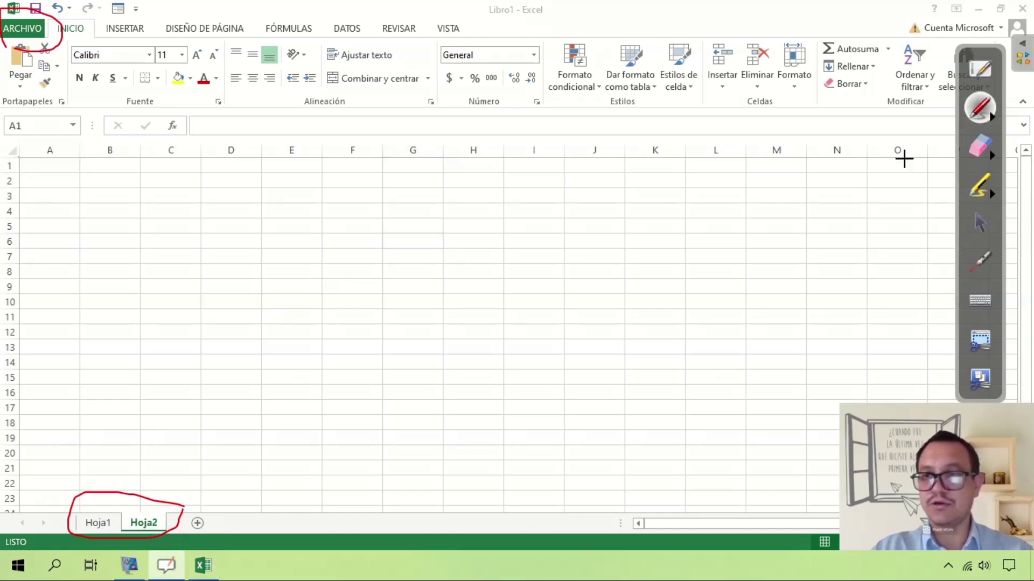
mouse_move(225, 536)
left_mouse_down()
mouse_move(412, 524)
mouse_move(271, 494)
mouse_move(172, 506)
left_mouse_up()
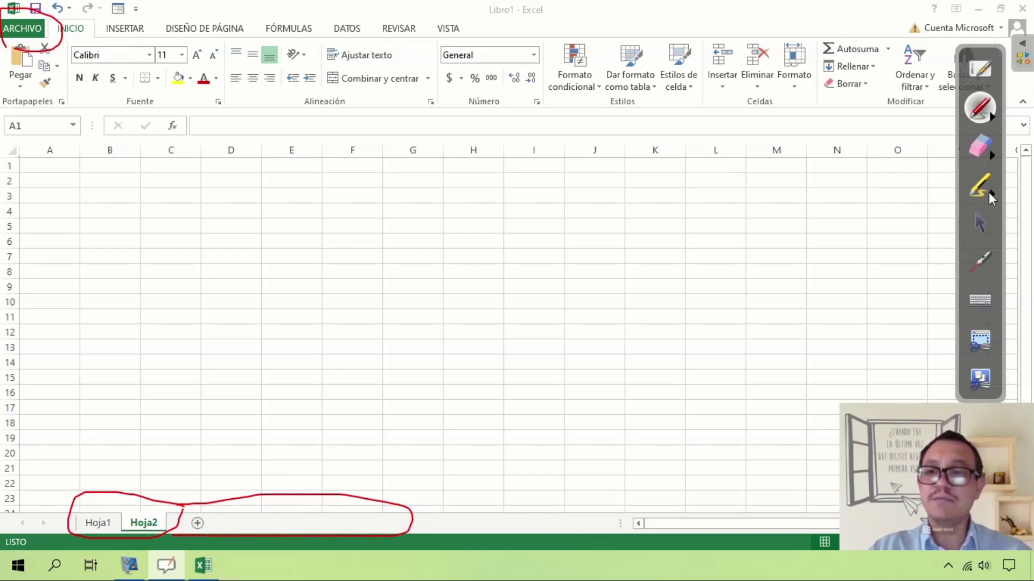
left_click(979, 223)
left_click(92, 524)
left_click(145, 525)
left_click(98, 523)
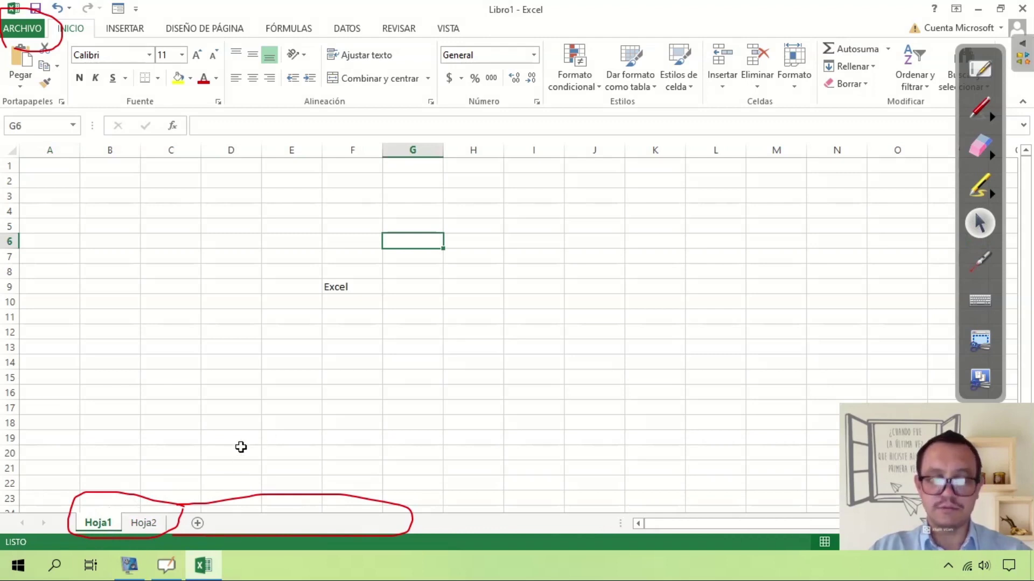
Step: Erase the red ink loop around the sheet tabs
left_click(980, 145)
mouse_move(439, 499)
left_mouse_down()
mouse_move(169, 508)
mouse_move(237, 520)
left_mouse_up()
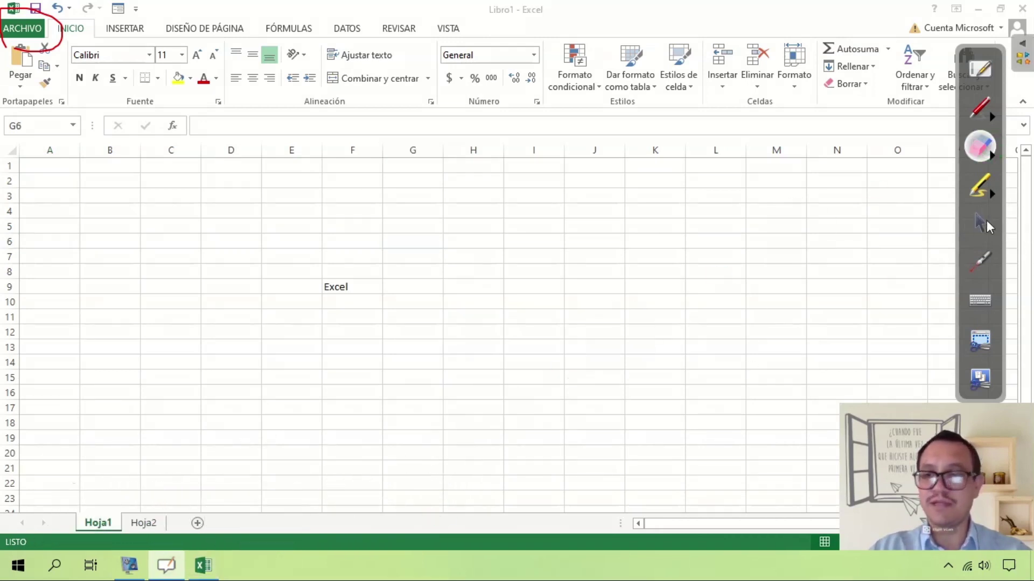
left_click(979, 223)
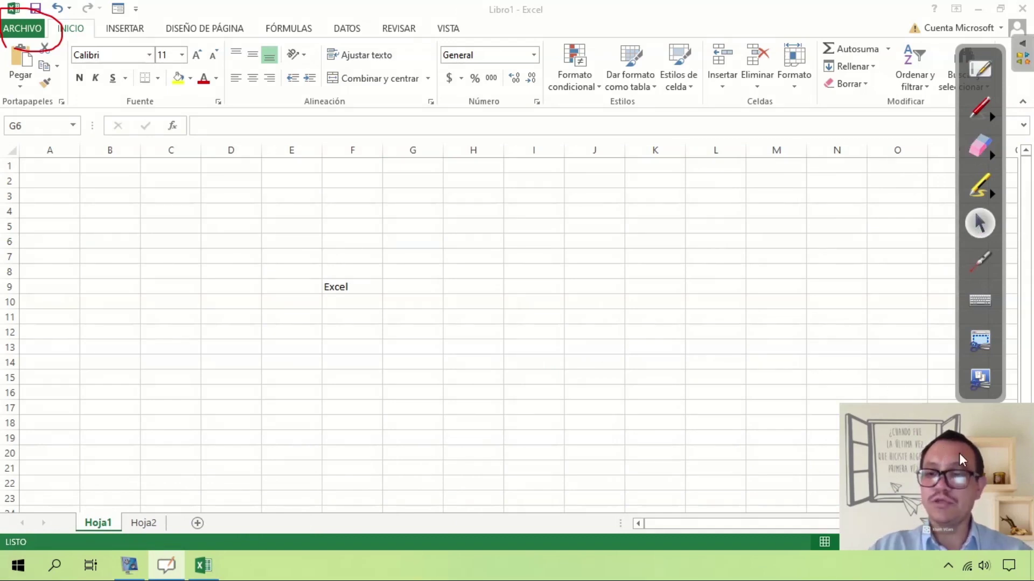
Step: Mark the 100% zoom control in the status bar with red ink
mouse_move(959, 446)
left_mouse_down()
mouse_move(949, 419)
mouse_move(957, 431)
left_mouse_up()
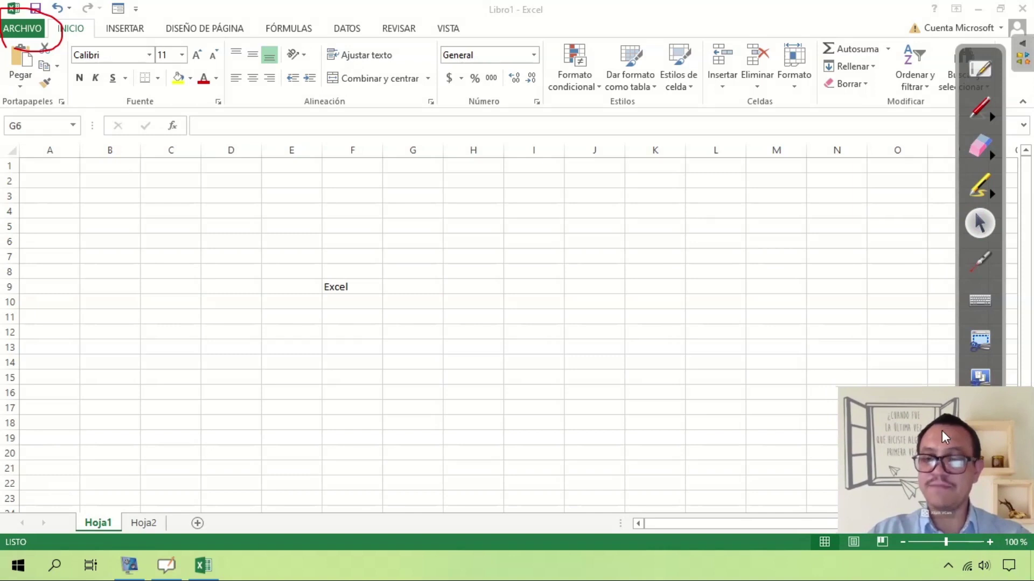
left_click(980, 107)
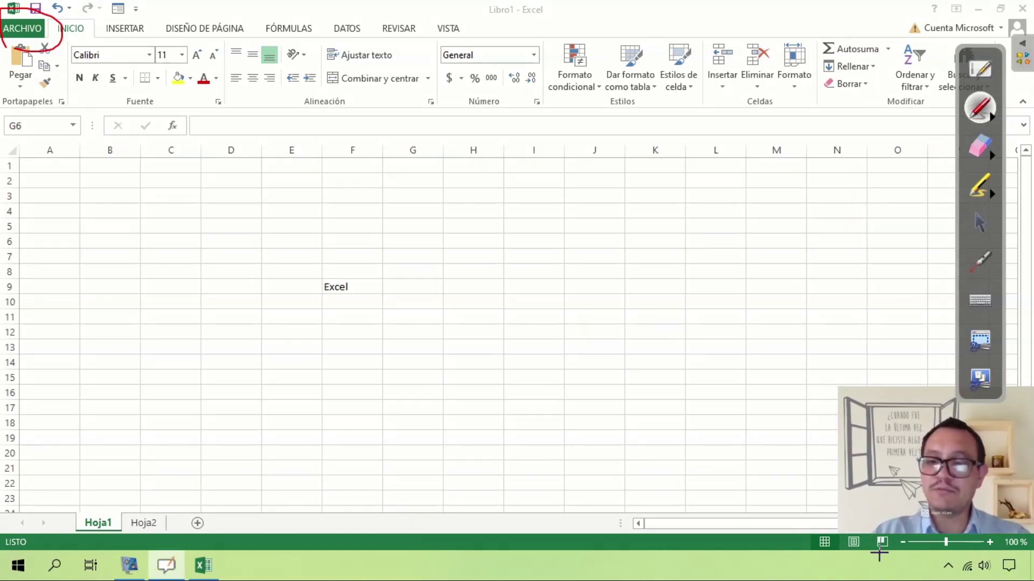
mouse_move(898, 549)
left_mouse_down()
mouse_move(939, 531)
mouse_move(900, 537)
left_mouse_up()
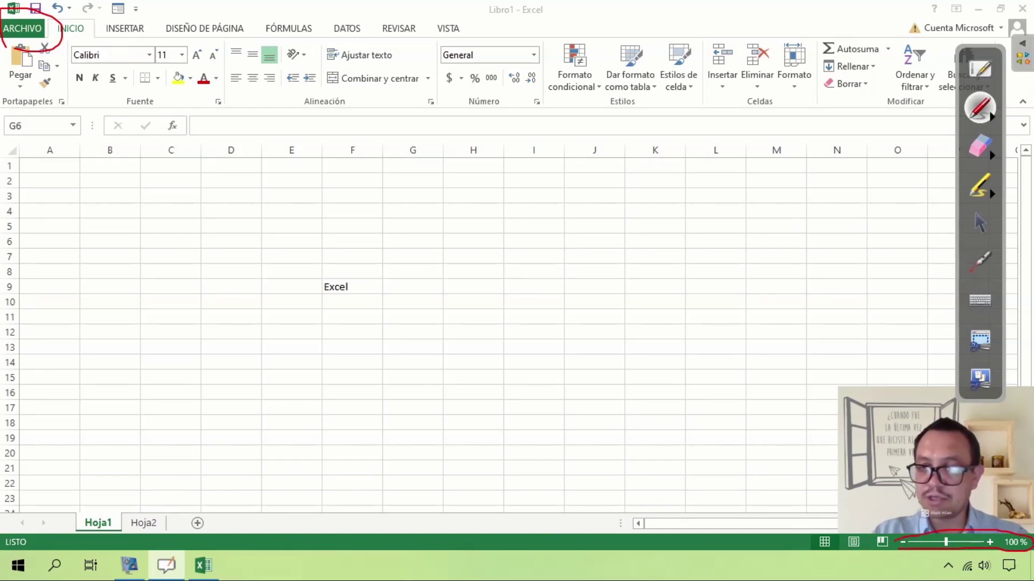
left_click(980, 221)
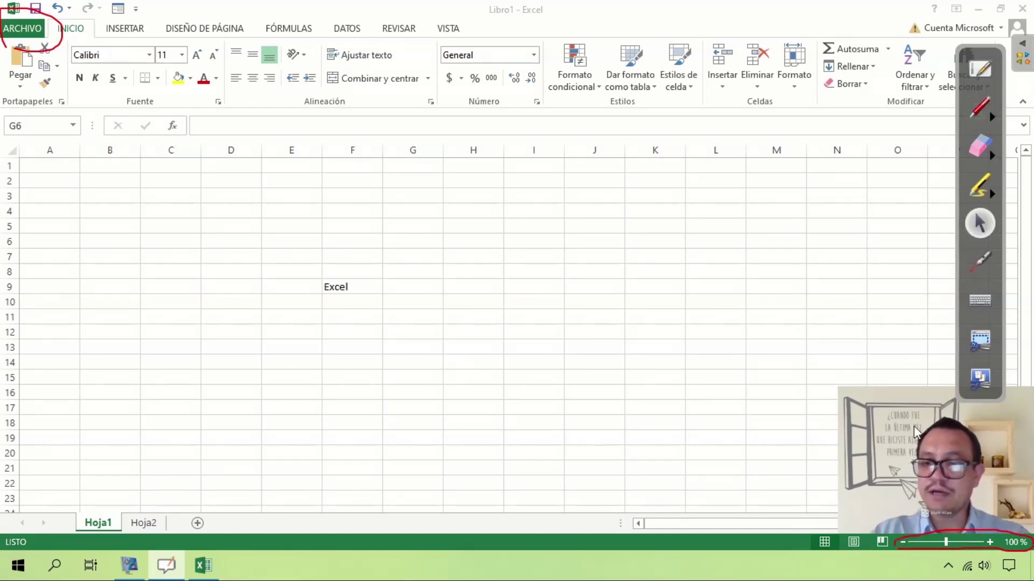
Step: Zoom the sheet in to 160%, then back out to 110%
left_click(989, 541)
left_click(990, 542)
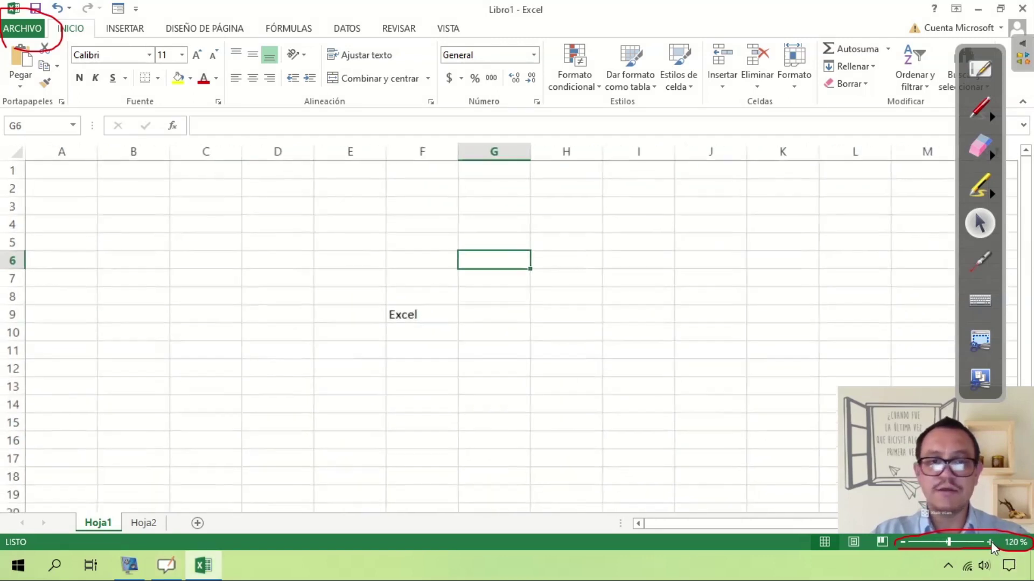
left_click(989, 542)
left_click(990, 542)
left_click(989, 542)
left_click(990, 541)
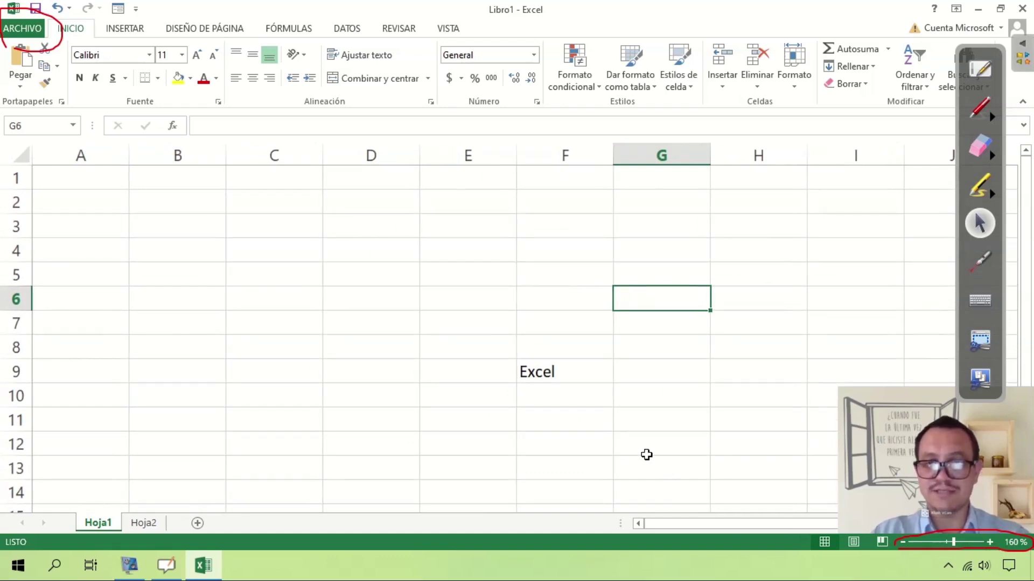
left_click(903, 542)
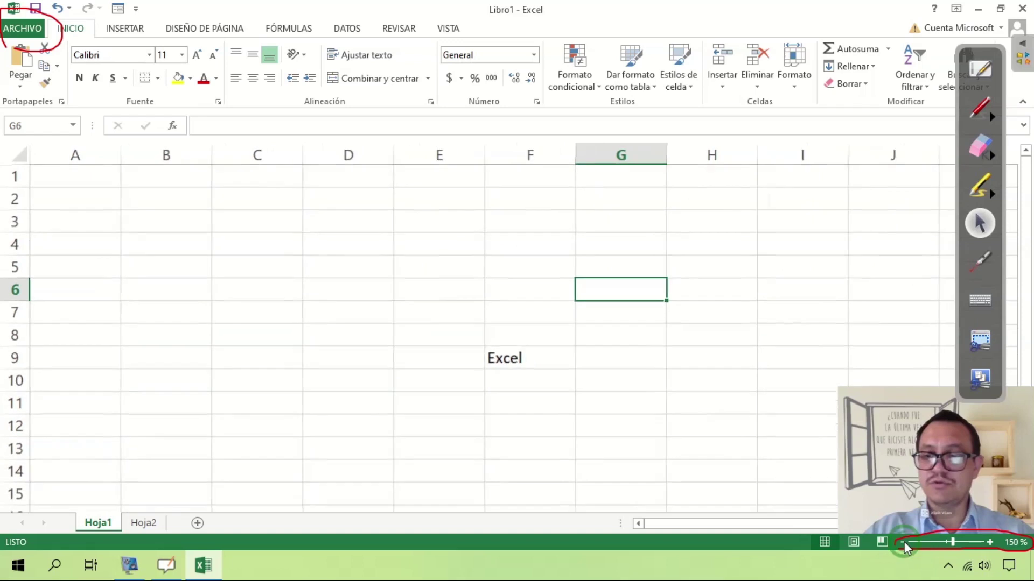
left_click(903, 542)
left_click(903, 542)
left_click(903, 542)
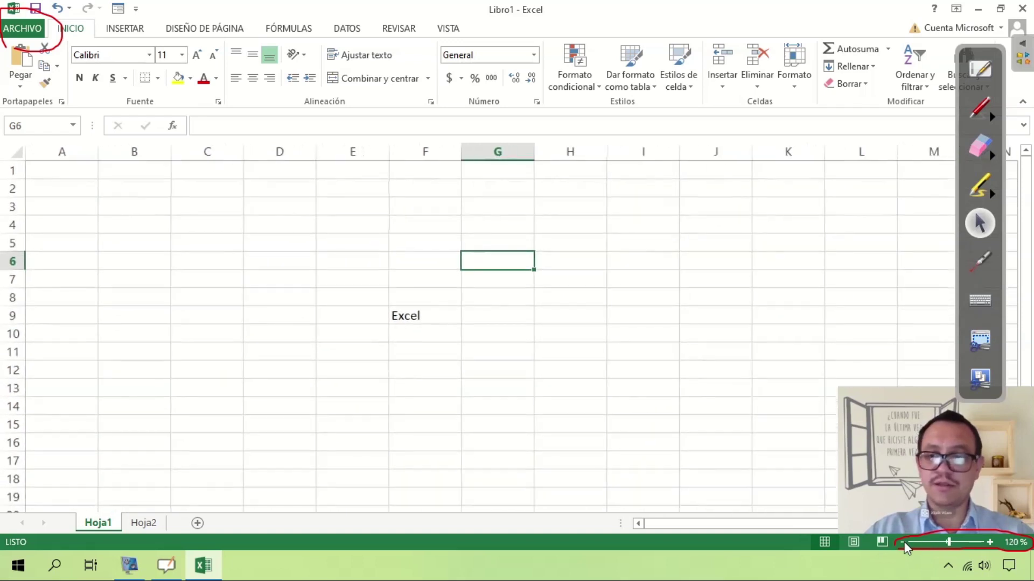
left_click(903, 542)
Step: Zoom the sheet out to 60%, then back in past 200% with the slider
left_click(903, 542)
left_click(903, 542)
left_click(903, 543)
left_click(903, 542)
left_click(903, 542)
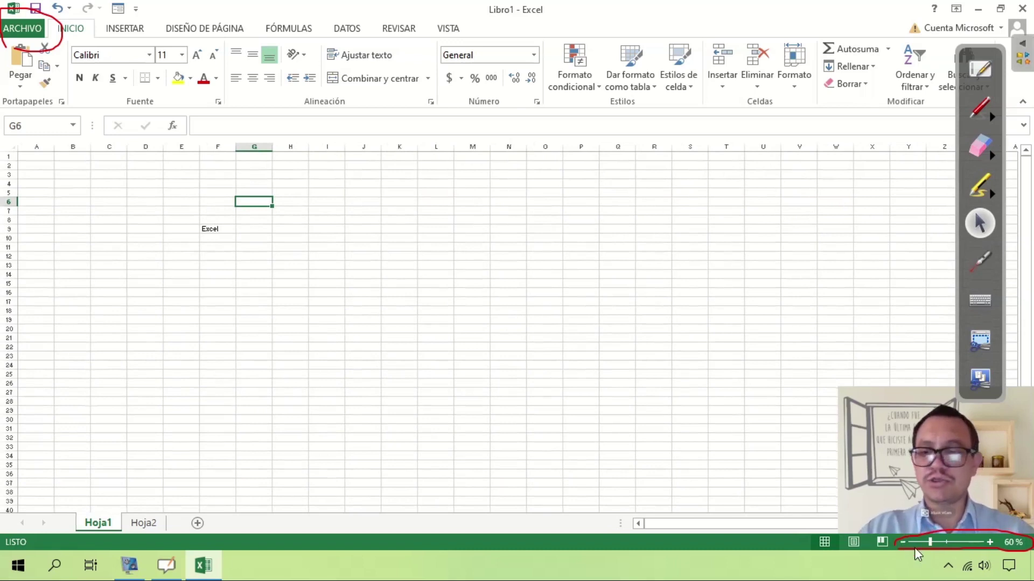
left_click(988, 542)
left_click(989, 542)
left_click(988, 542)
left_click(988, 542)
left_click(989, 542)
mouse_move(945, 543)
left_mouse_down()
mouse_move(960, 542)
mouse_move(937, 542)
mouse_move(962, 543)
left_mouse_up()
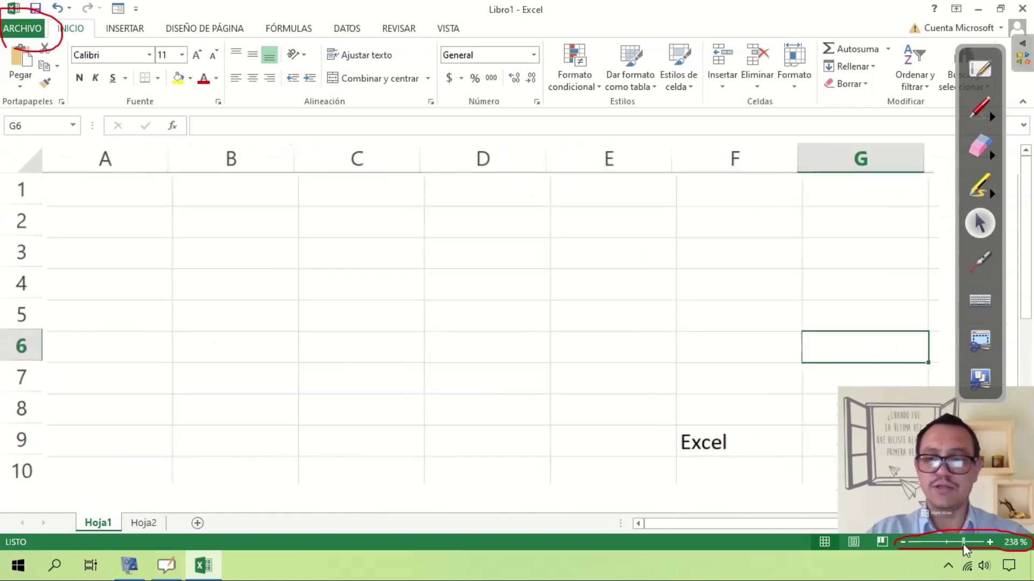
Step: Step the zoom back down to settle at 110% and erase the ink marks
left_click(904, 538)
left_click(904, 538)
left_click(905, 538)
left_click(904, 539)
left_click(905, 538)
left_click(905, 539)
left_click(905, 538)
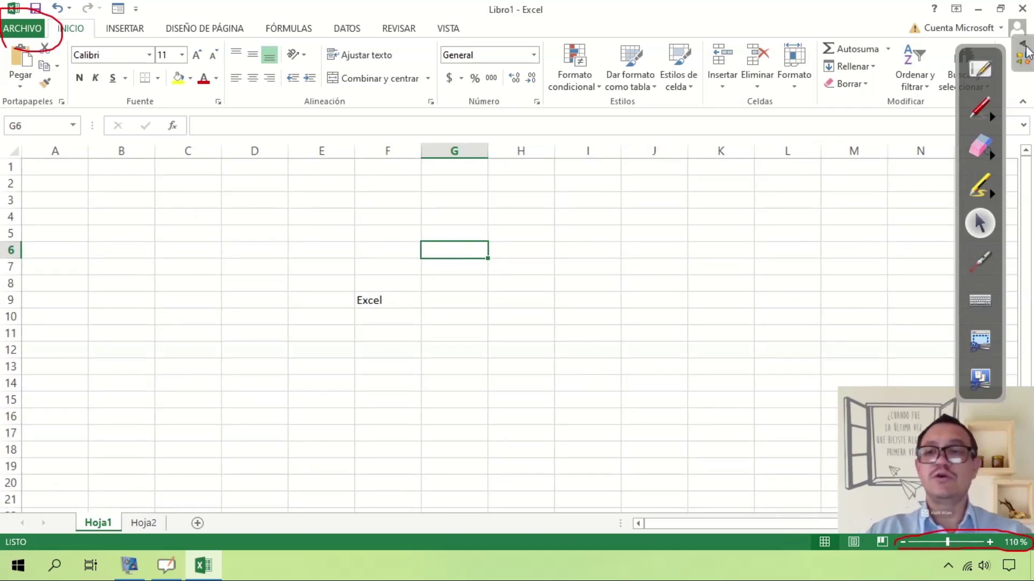
left_click(990, 156)
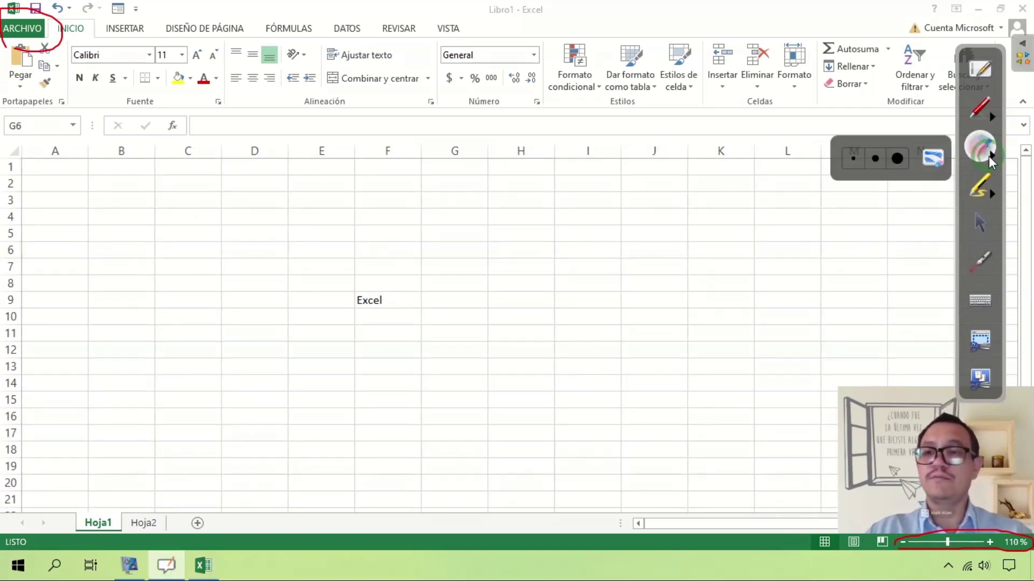
left_click(930, 160)
left_click(979, 222)
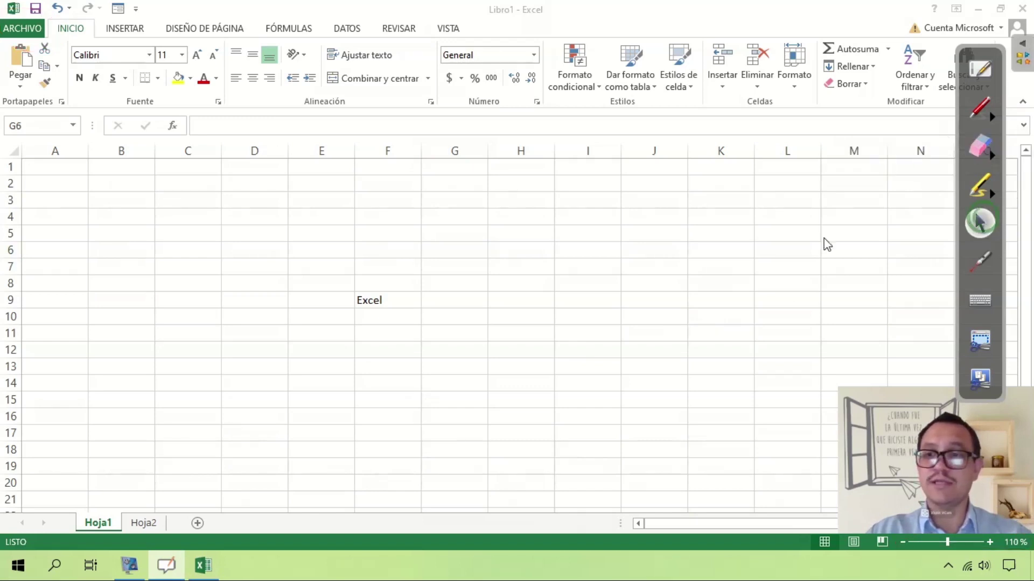